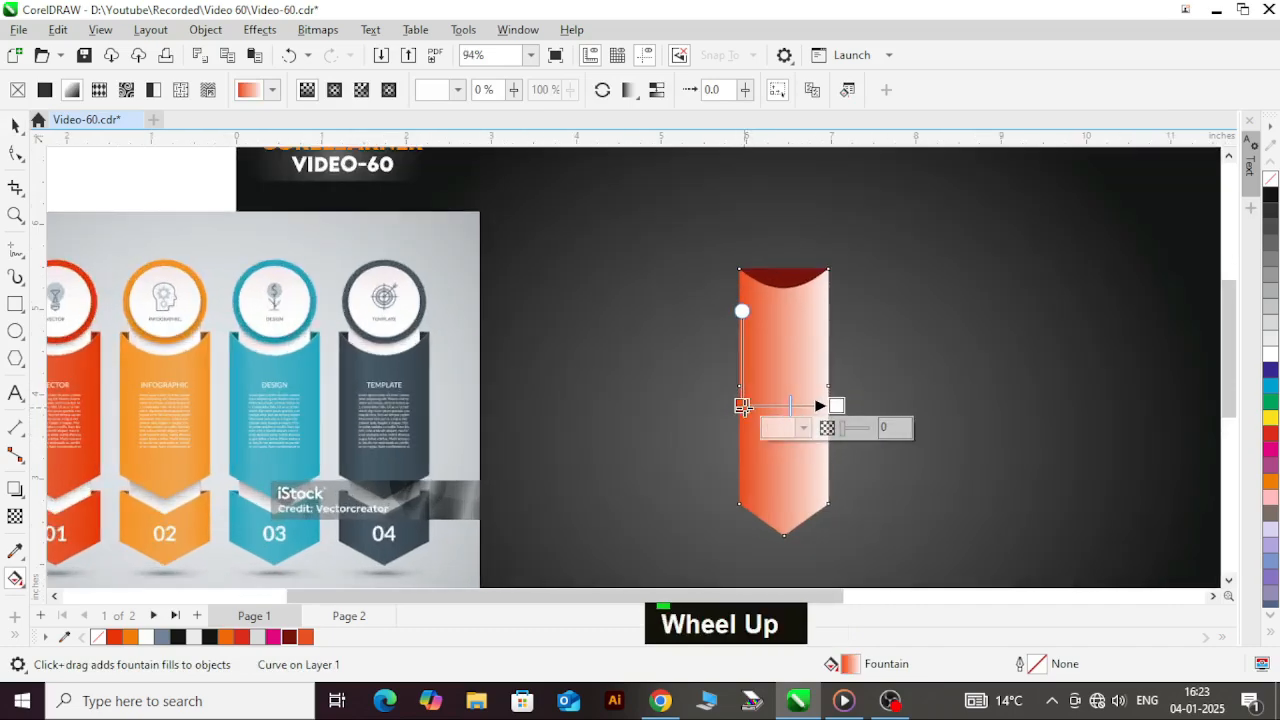
Step: Shift the banner's fountain fill start inward, make the fill repeat mirrored, and set its end colour to dark red
drag(741, 406, 767, 405)
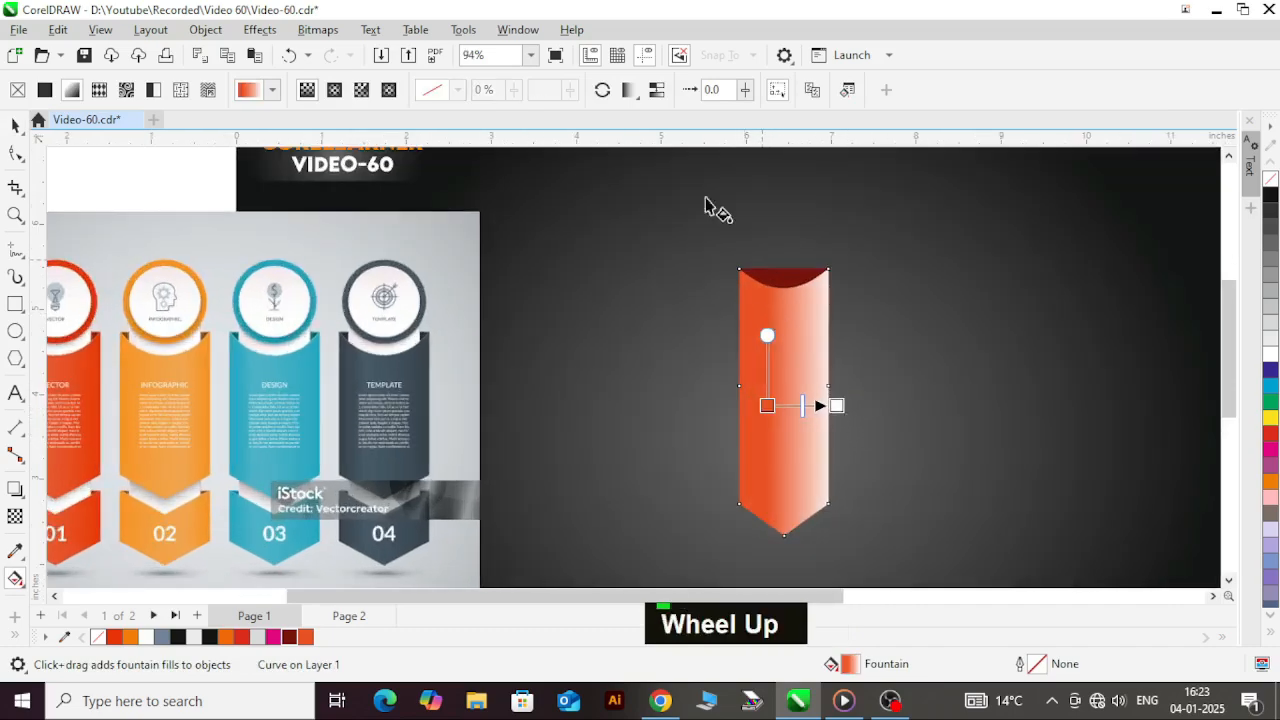
click(643, 99)
click(686, 155)
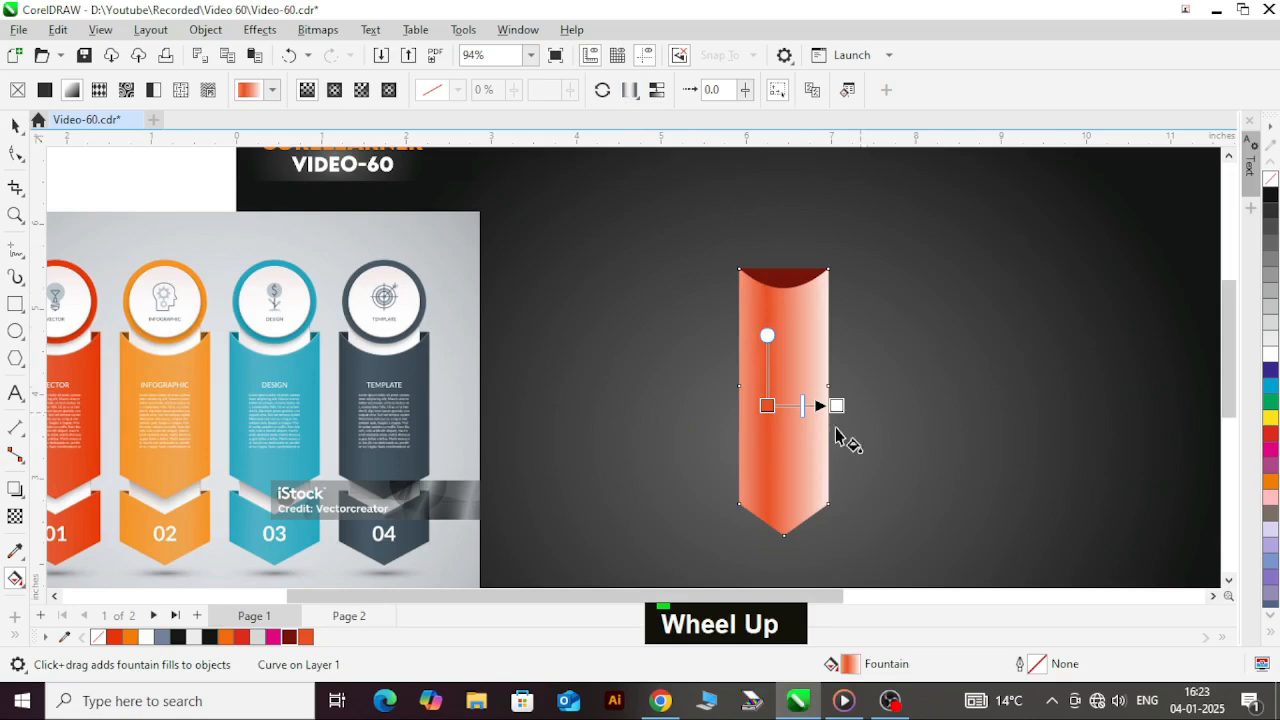
scroll(865, 420, up, 1)
drag(851, 395, 818, 394)
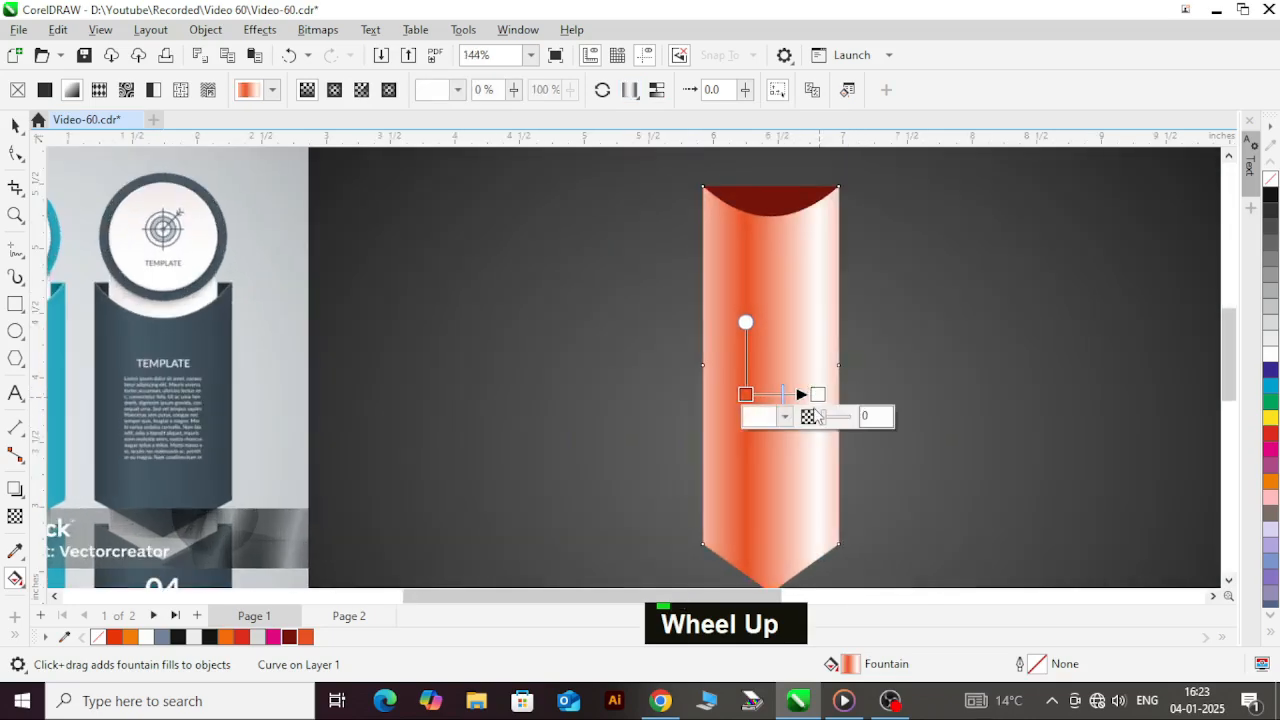
click(289, 637)
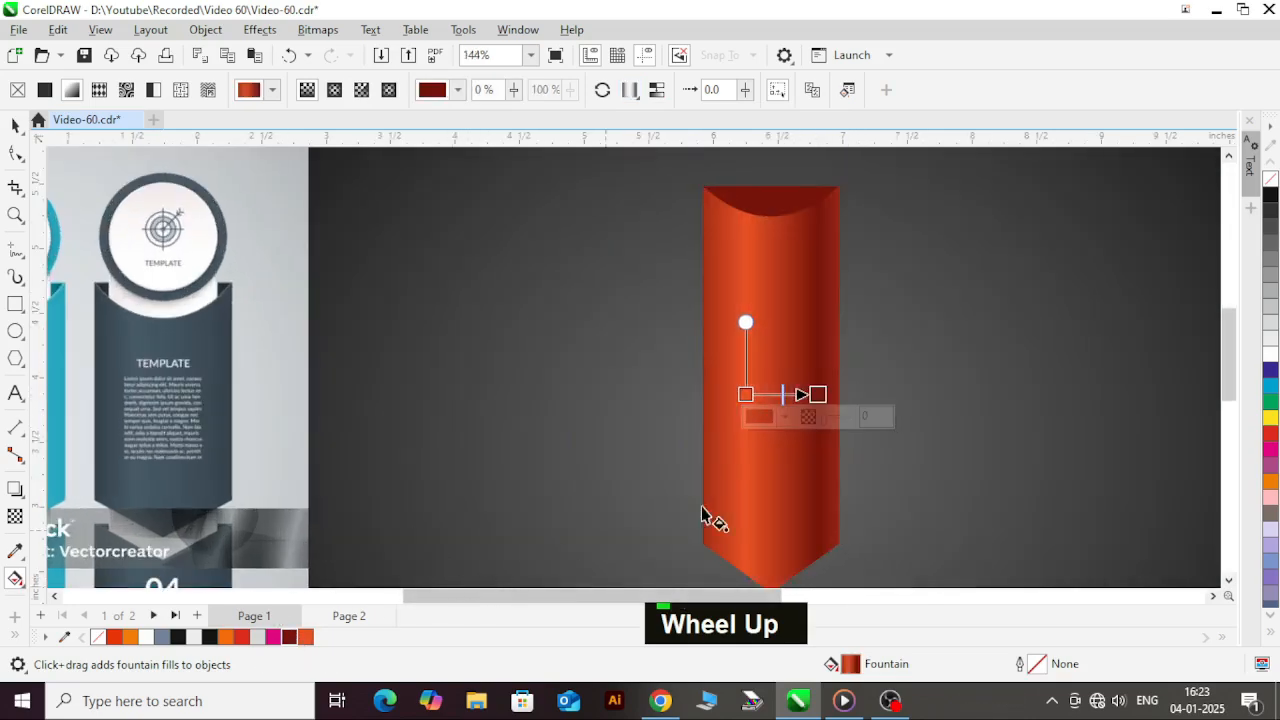
Step: Reposition the fountain fill nodes so orange lies on the banner's centre line and dark red at its right edge
scroll(848, 398, up, 1)
drag(806, 395, 772, 395)
click(709, 396)
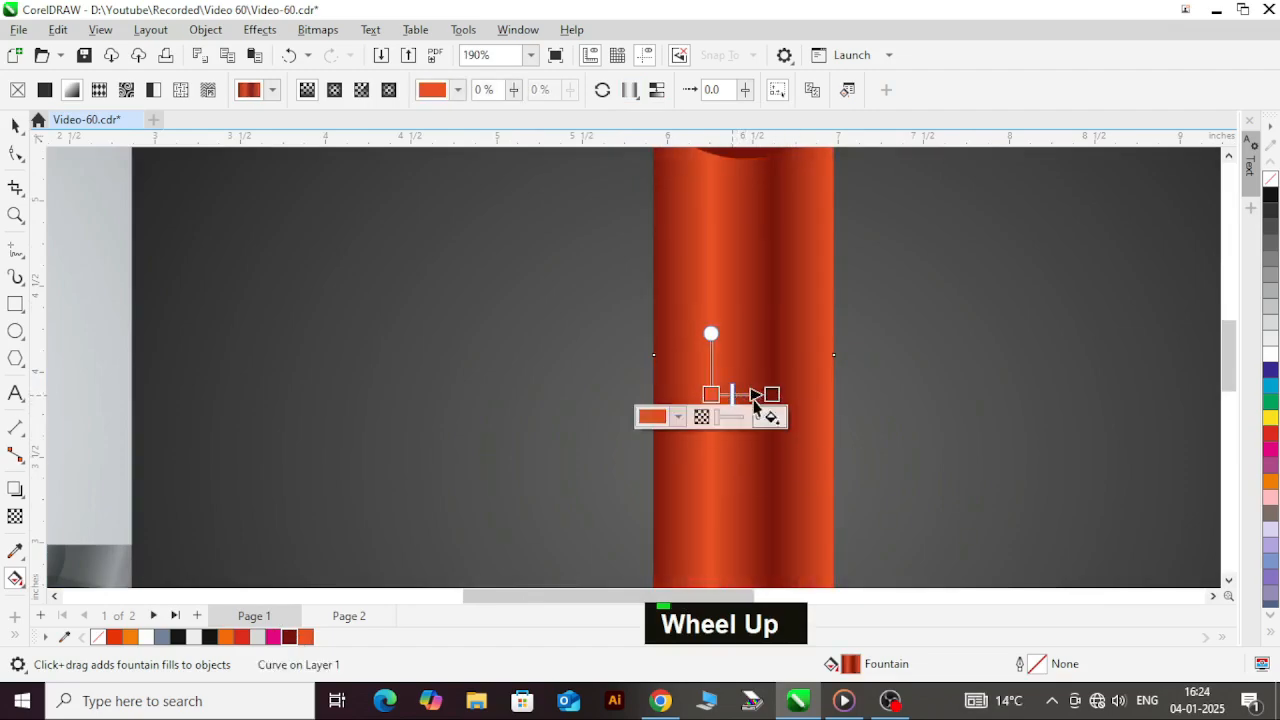
drag(772, 394, 834, 392)
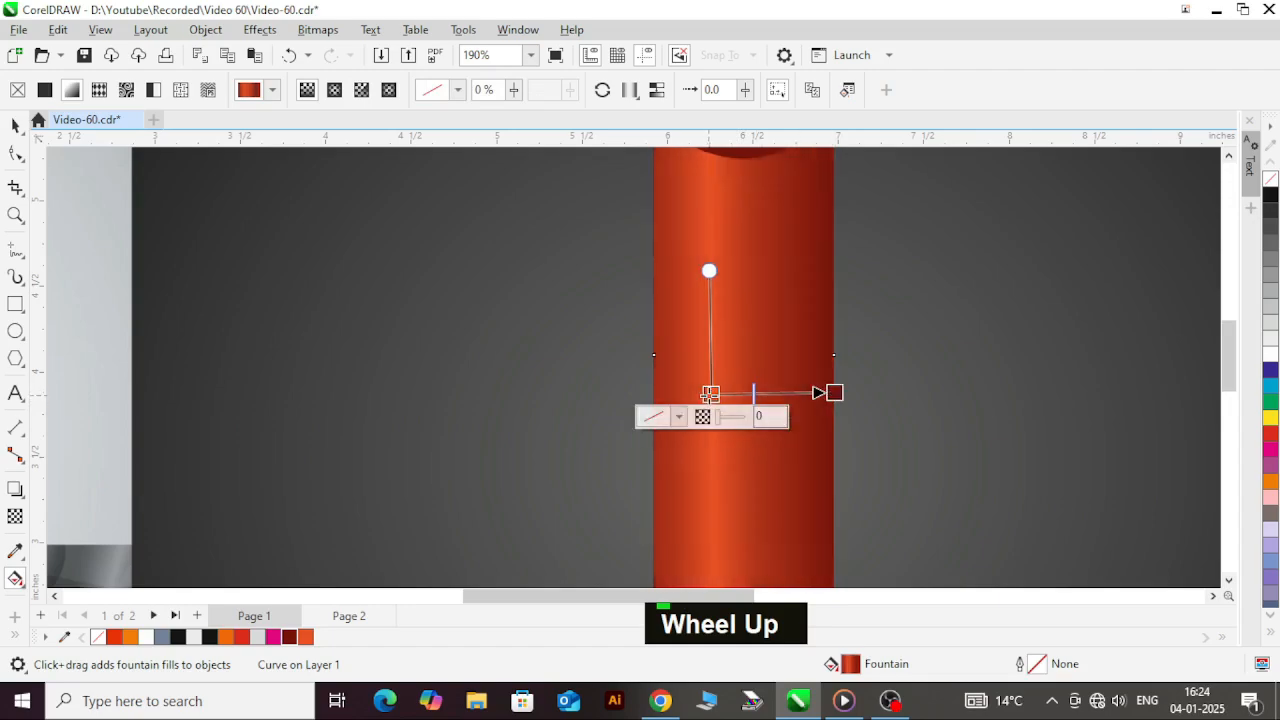
drag(709, 394, 743, 391)
scroll(810, 342, down, 2)
scroll(812, 348, down, 3)
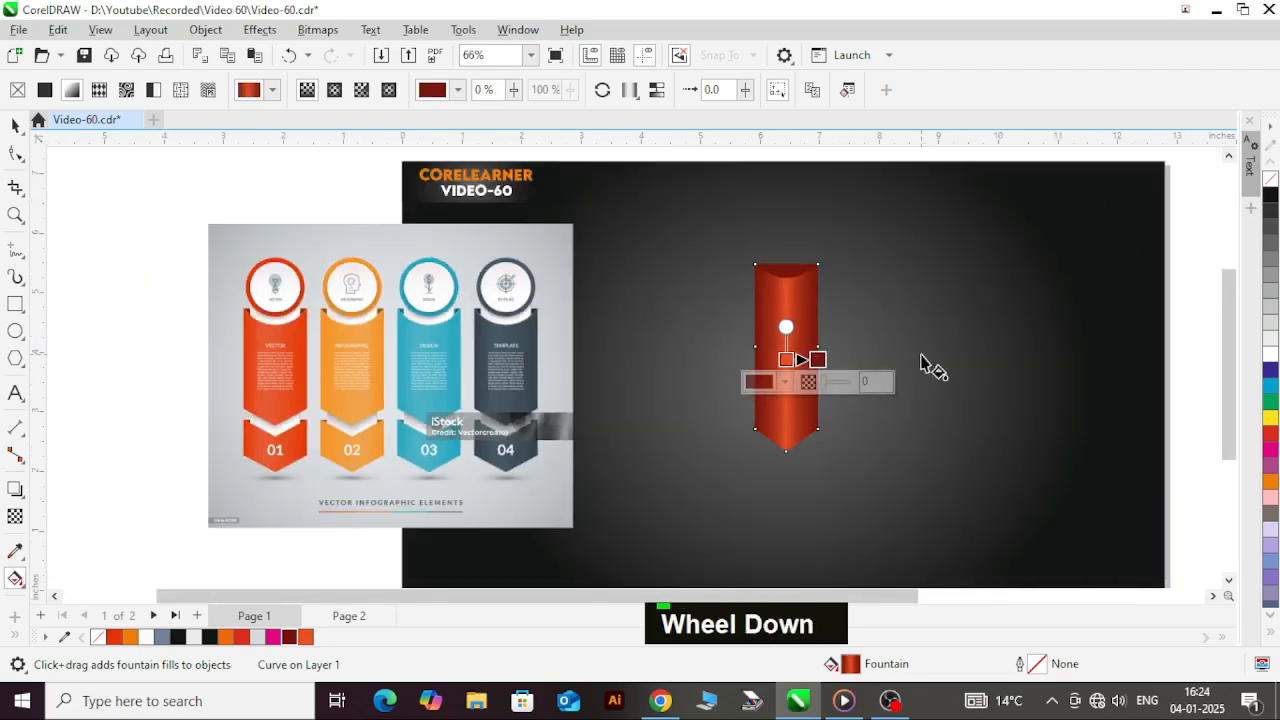
Step: Extend the fountain fill's dark red end slightly past the banner's right edge and deselect the banner
key(ctrl+space)
click(814, 366)
key(g)
scroll(822, 366, up, 4)
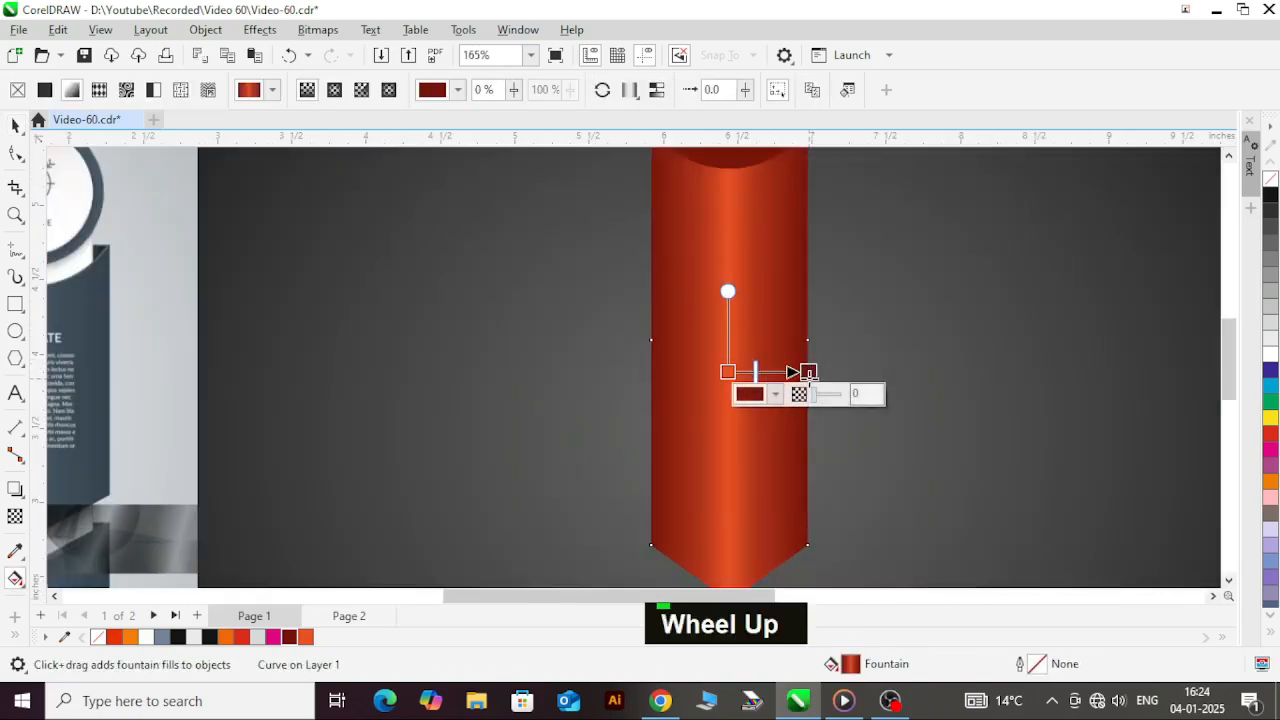
key(g)
scroll(726, 306, down, 3)
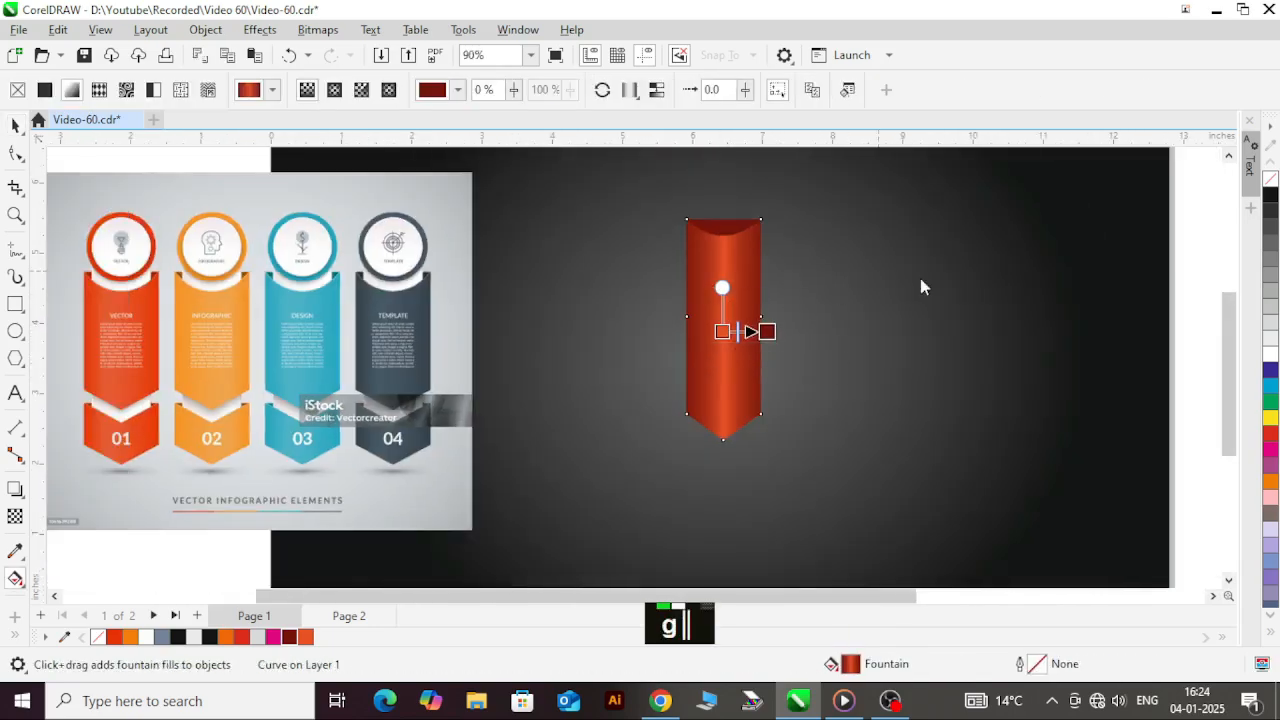
key(ctrl+space)
click(1194, 280)
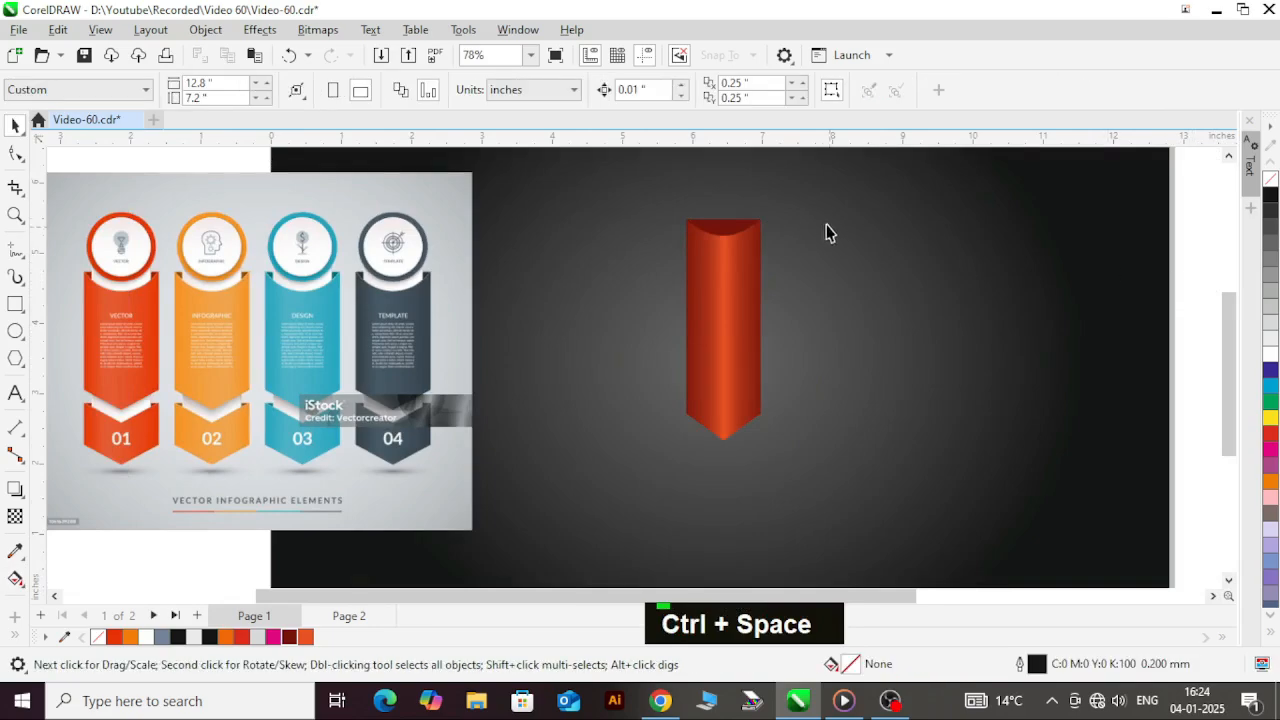
scroll(760, 222, up, 2)
click(718, 330)
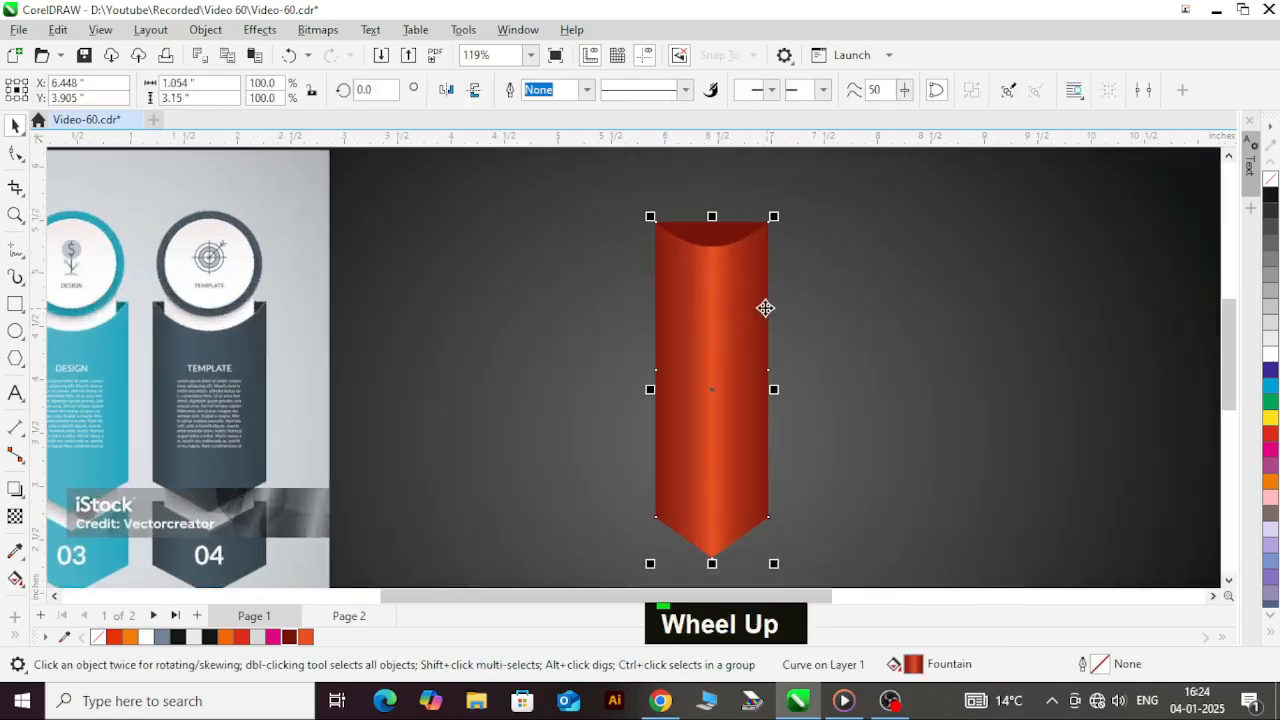
scroll(739, 281, down, 2)
click(1201, 303)
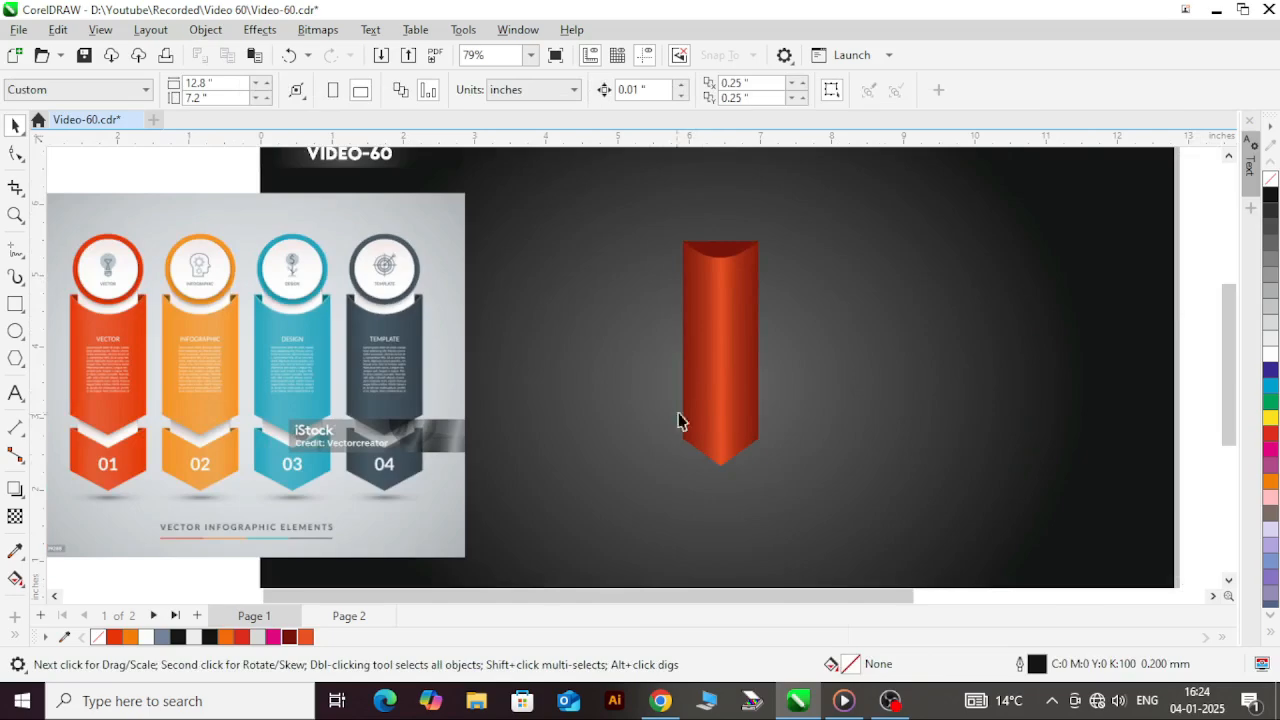
Step: Move the gradient banner slightly down and place a duplicate about 0.42 inches straight below it
ctrl+click(716, 397)
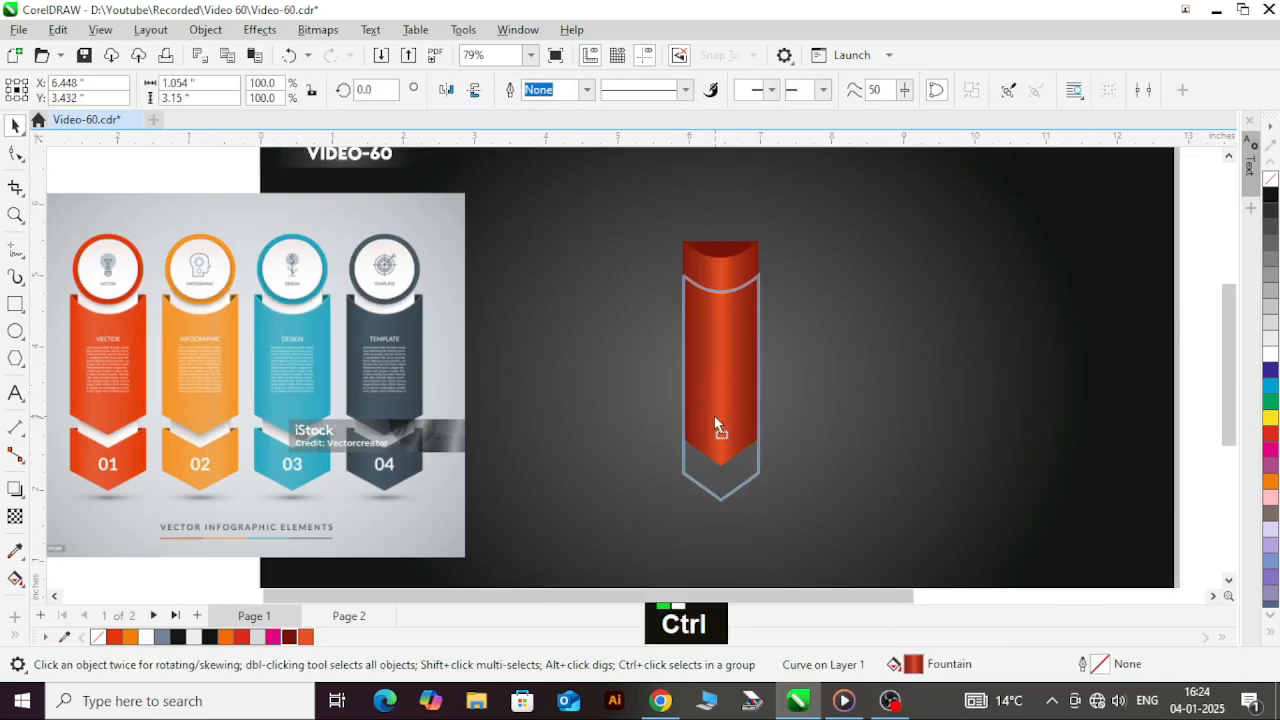
mouse_move(716, 428)
mouse_down()
mouse_move(714, 395)
mouse_move(735, 436)
mouse_up()
ctrl+right_click(726, 429)
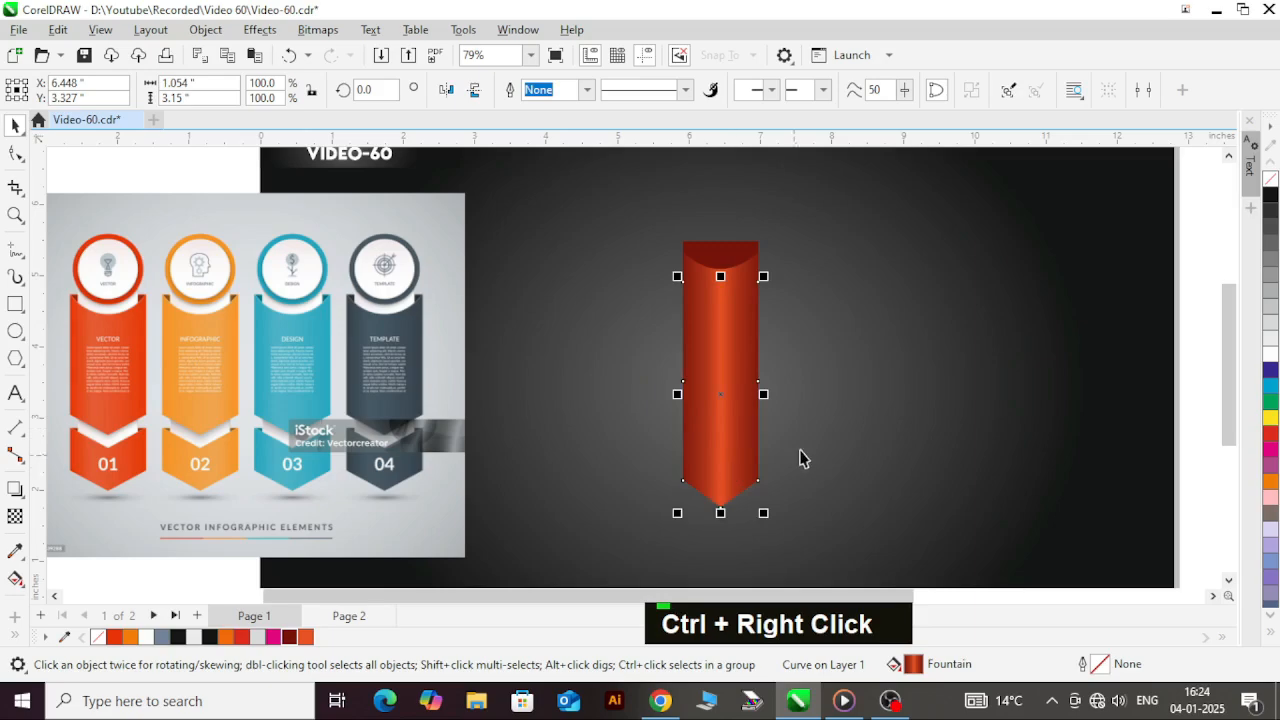
key(shift+Page_Down)
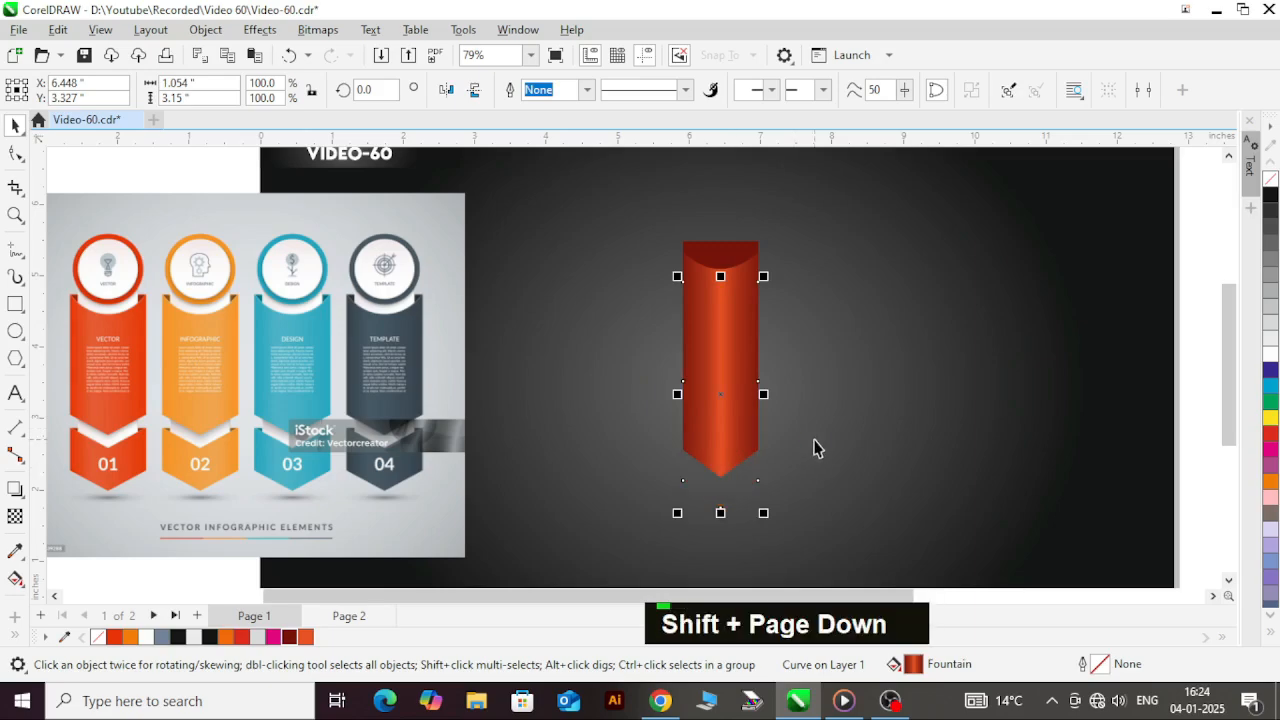
key(ctrl+z)
scroll(771, 343, down, 2)
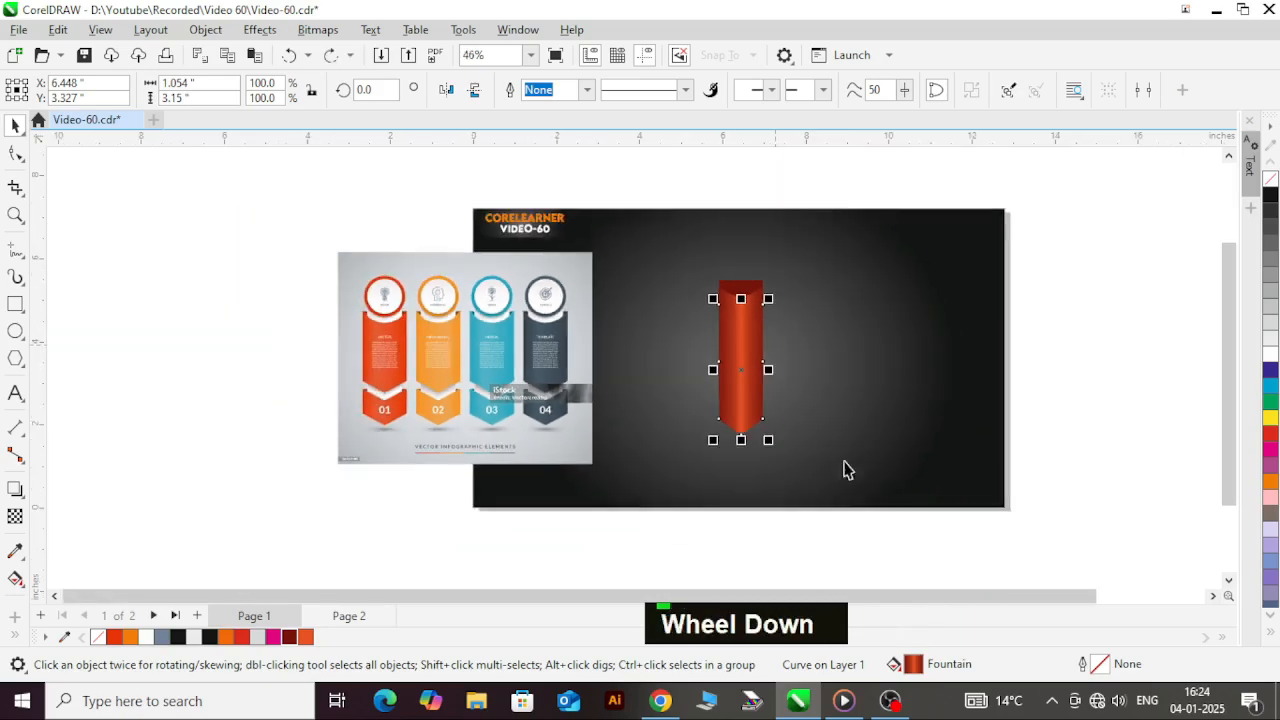
click(879, 549)
drag(903, 540, 681, 308)
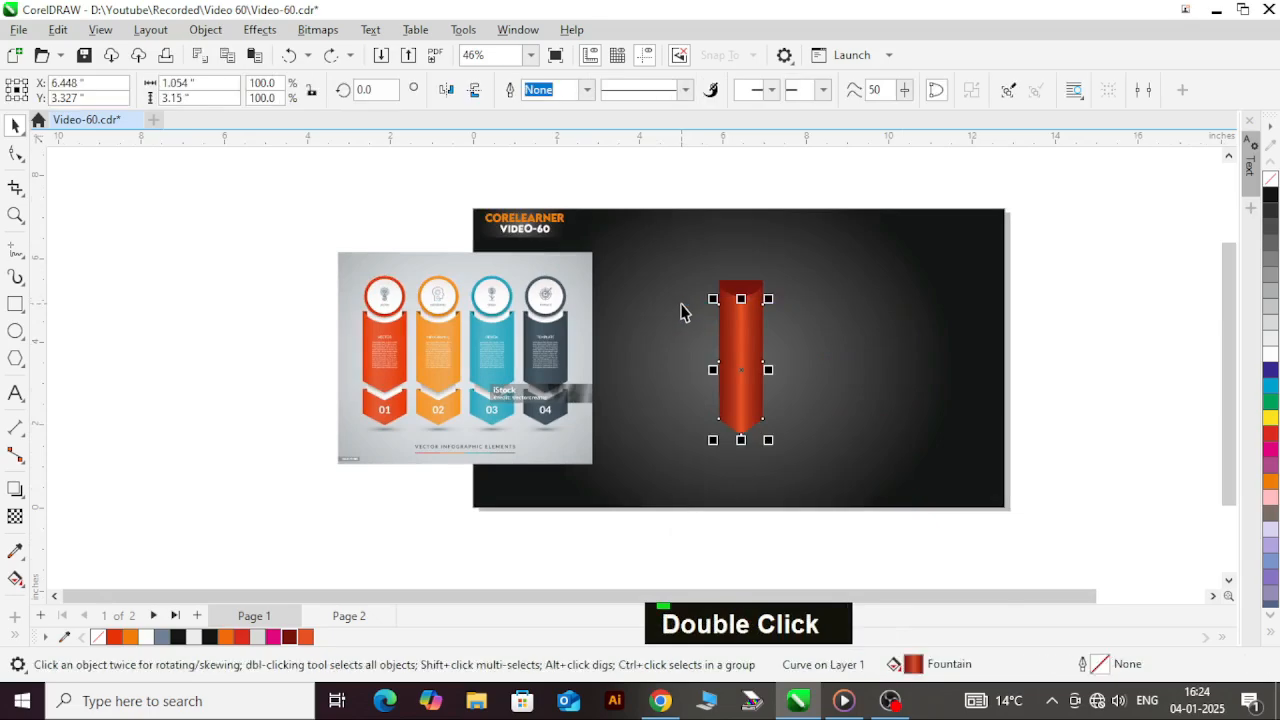
key(shift+Page_Up)
click(819, 414)
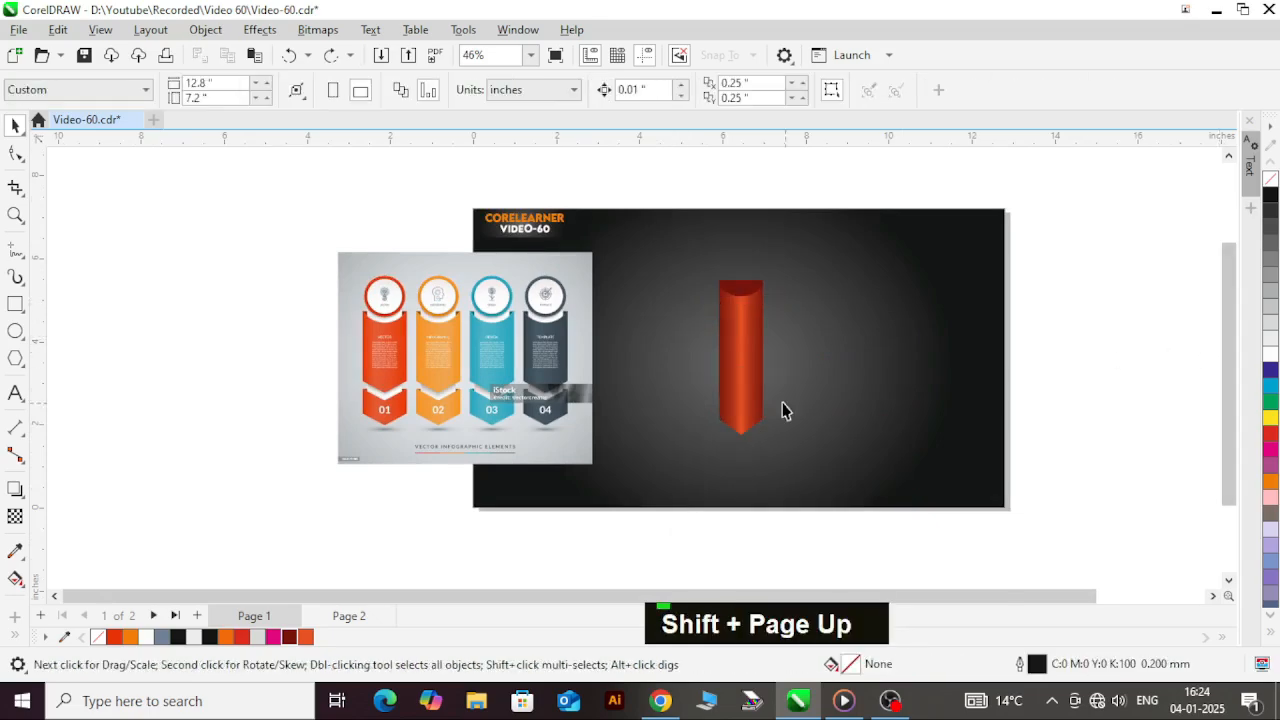
click(735, 393)
drag(749, 374, 775, 378)
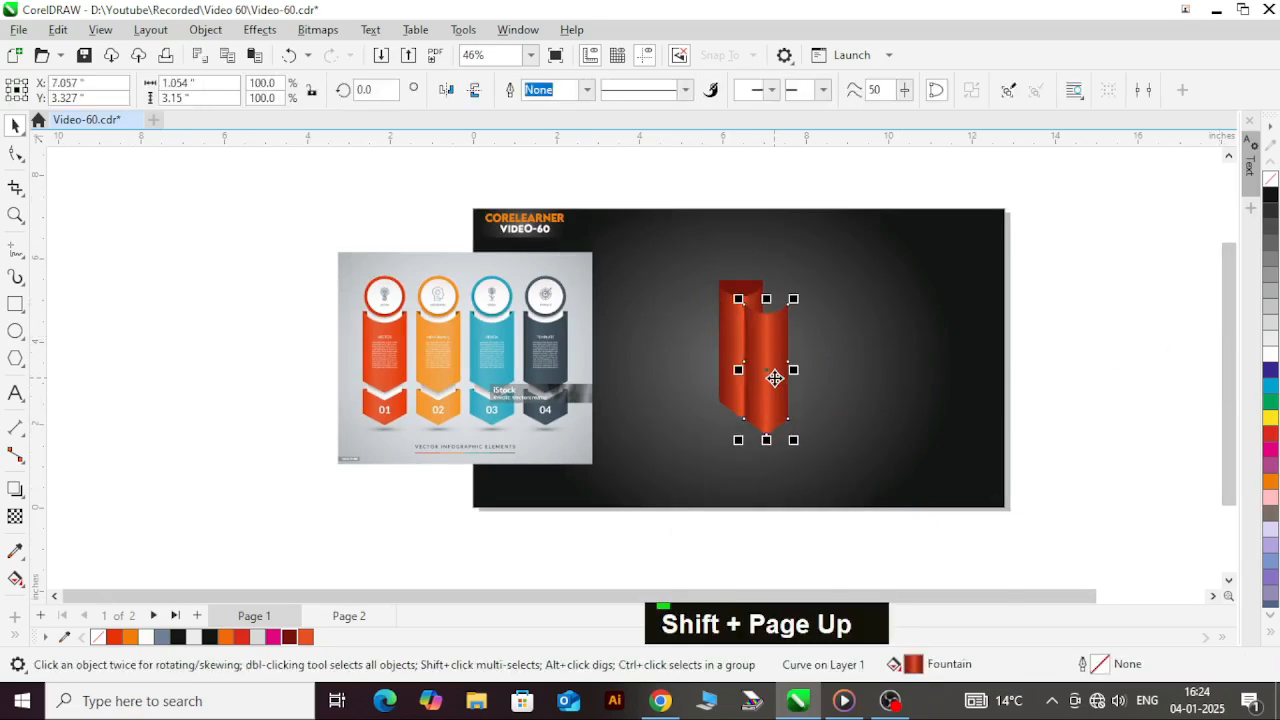
key(ctrl+z)
Step: Place the duplicate banner behind the original shapes, one level above the dark background
scroll(752, 313, up, 2)
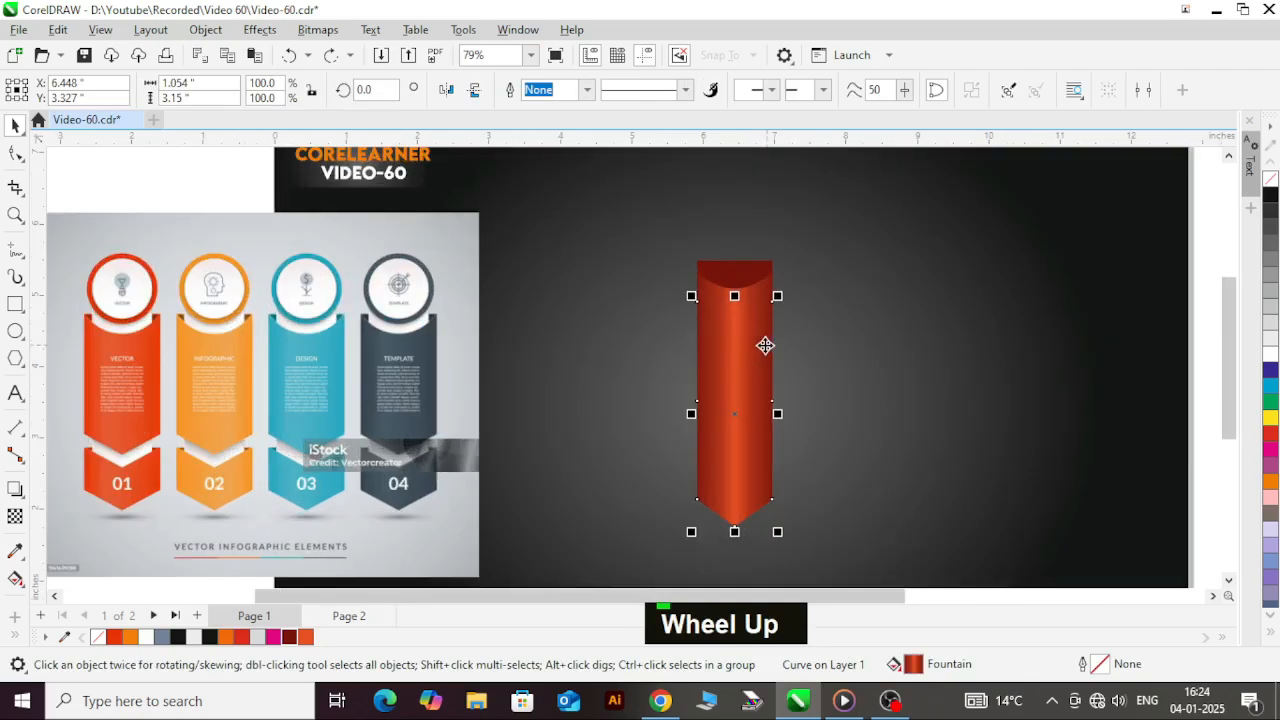
key(shift+Page_Down)
key(ctrl+Page_Up)
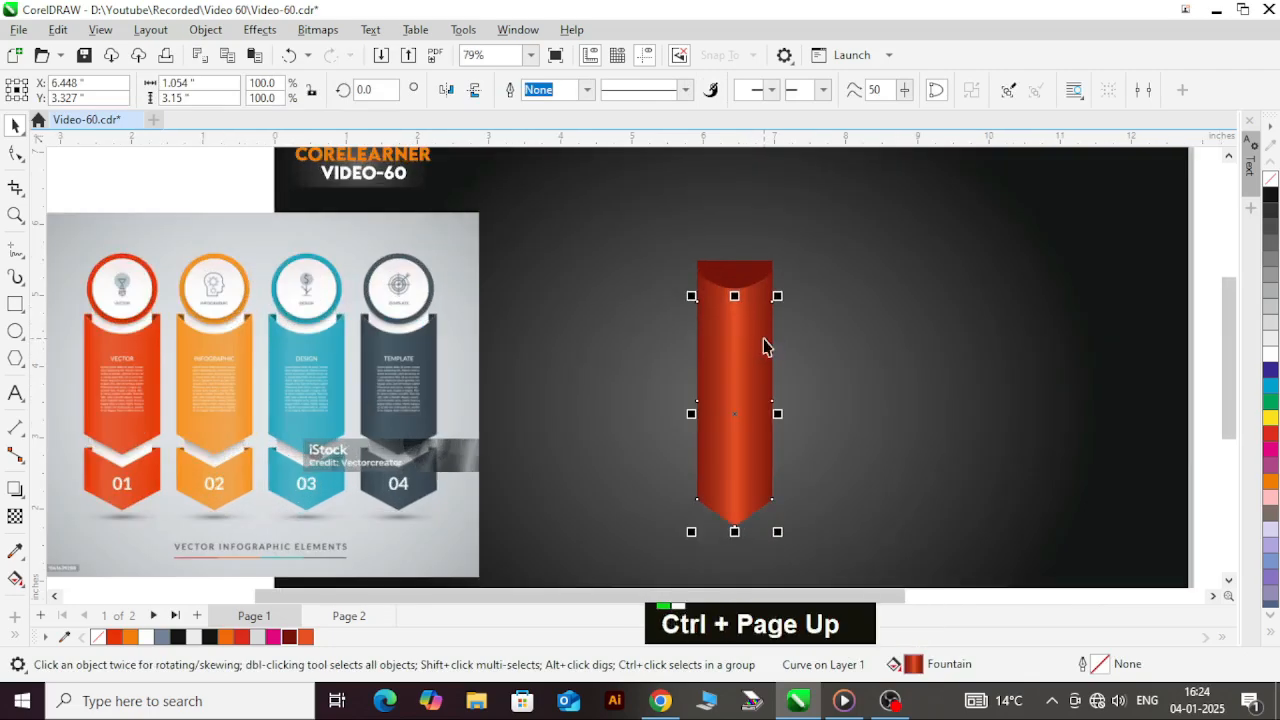
click(893, 514)
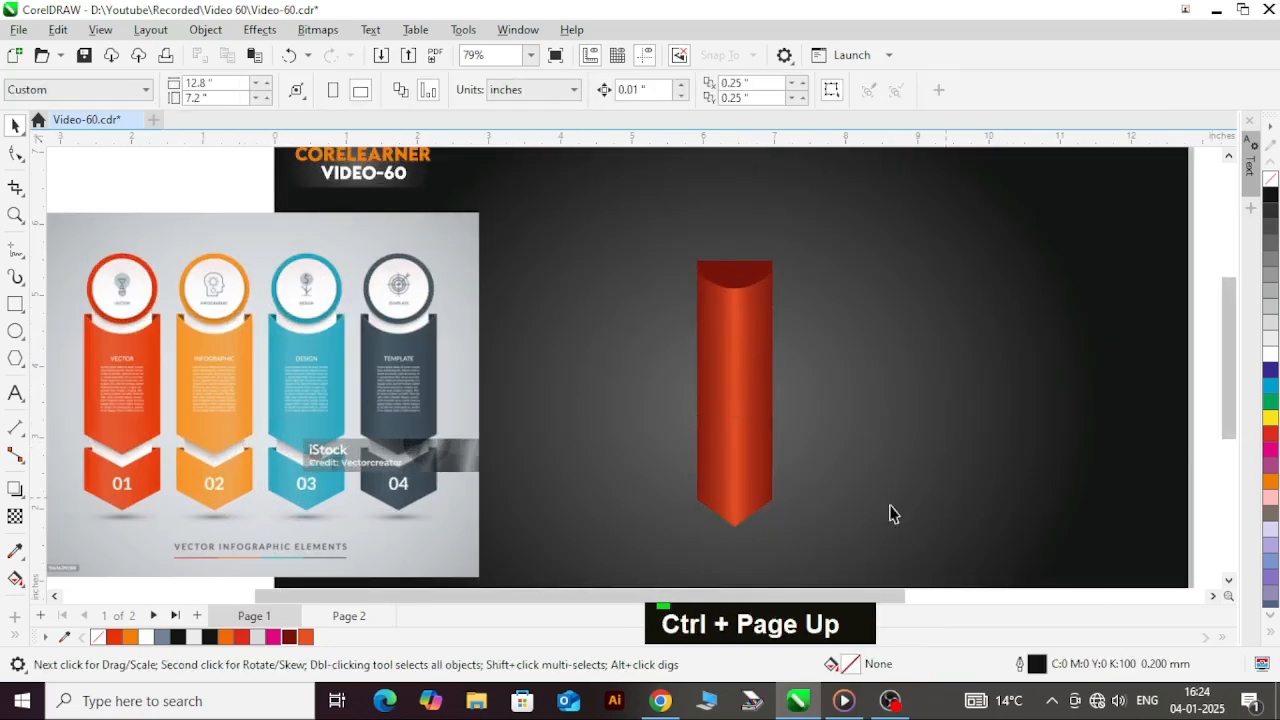
Step: Smart Fill the exposed chevron area below the banner's point with slate blue and a 0.2 mm black outline
click(27, 590)
click(45, 597)
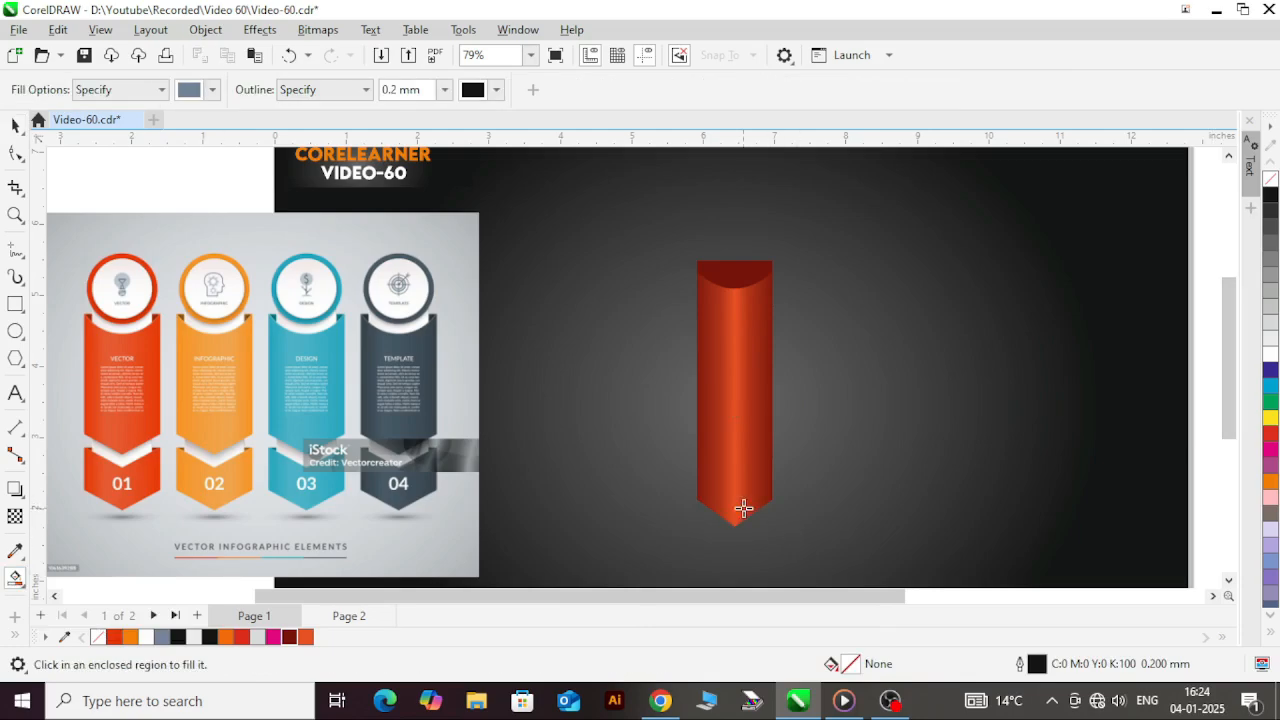
click(756, 505)
key(ctrl+space)
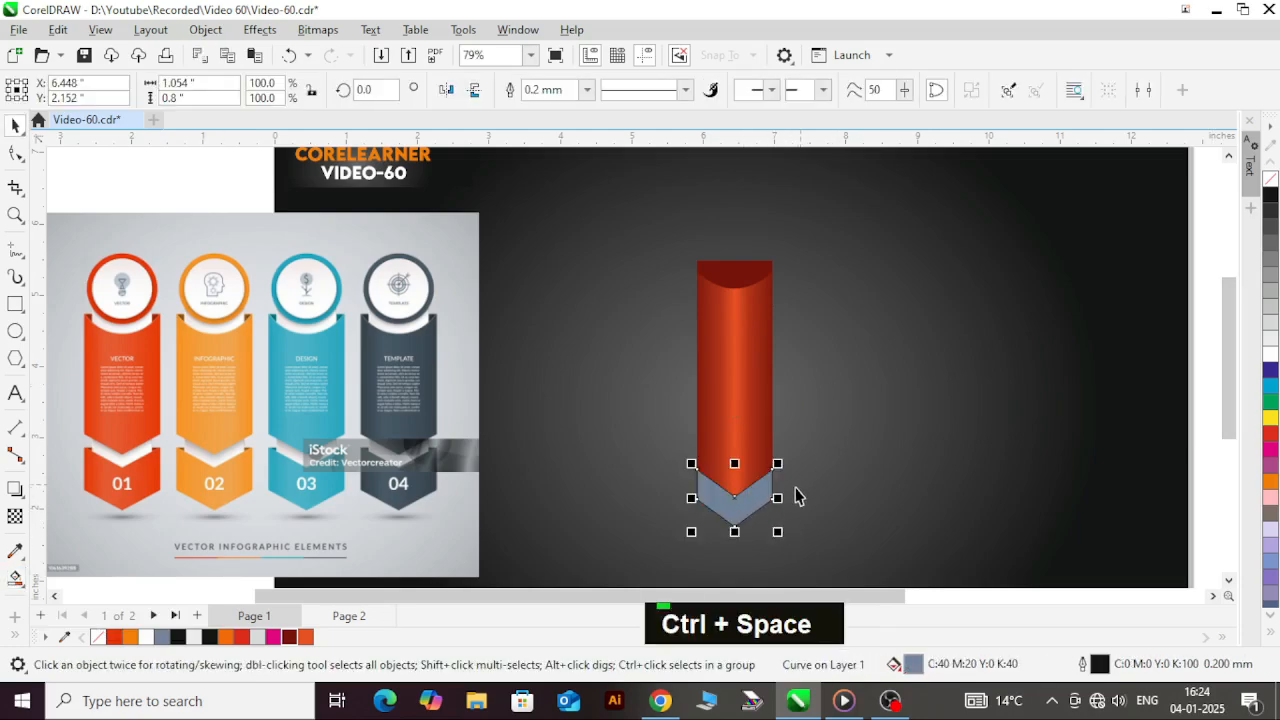
drag(742, 446, 882, 428)
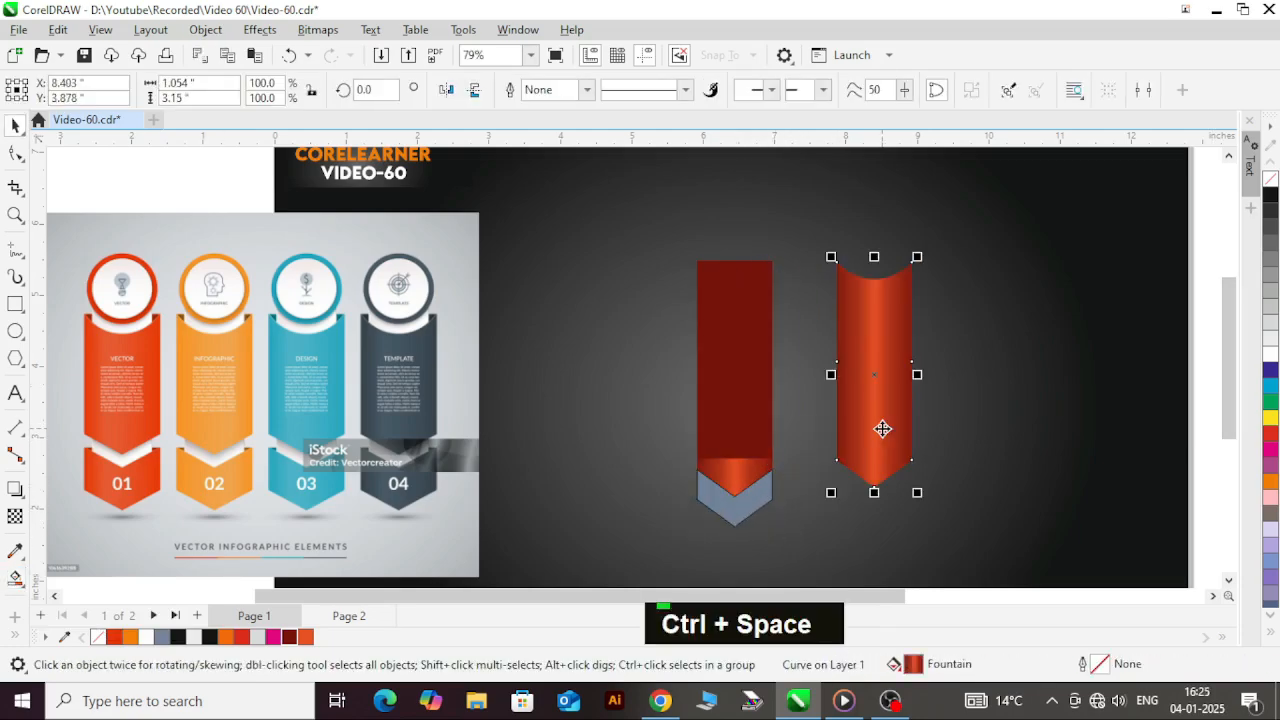
key(ctrl+z)
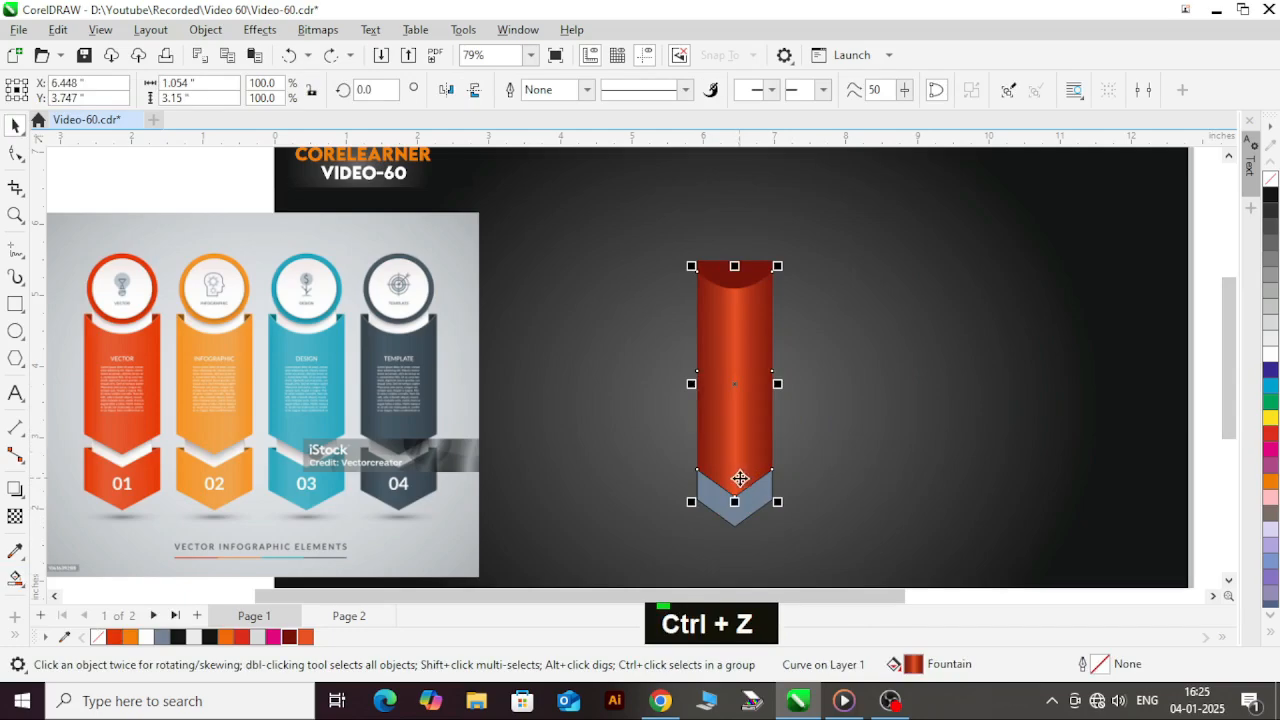
scroll(1110, 474, down, 1)
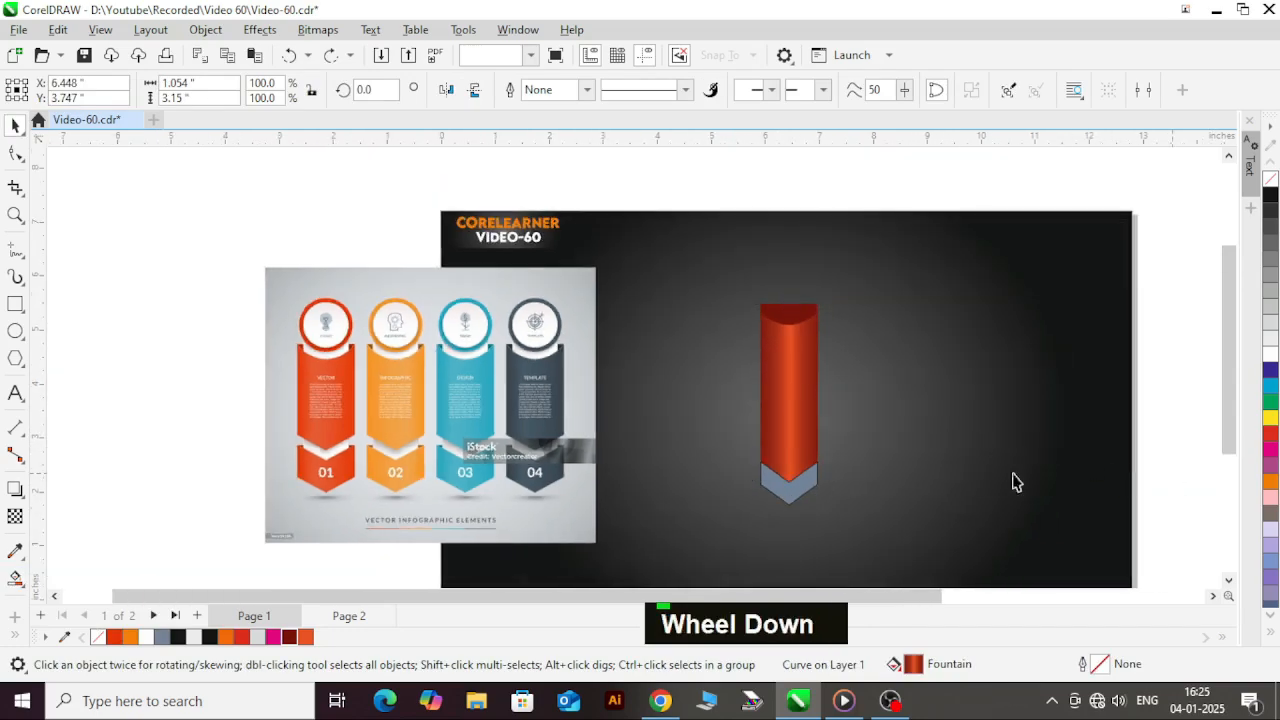
drag(776, 466, 988, 466)
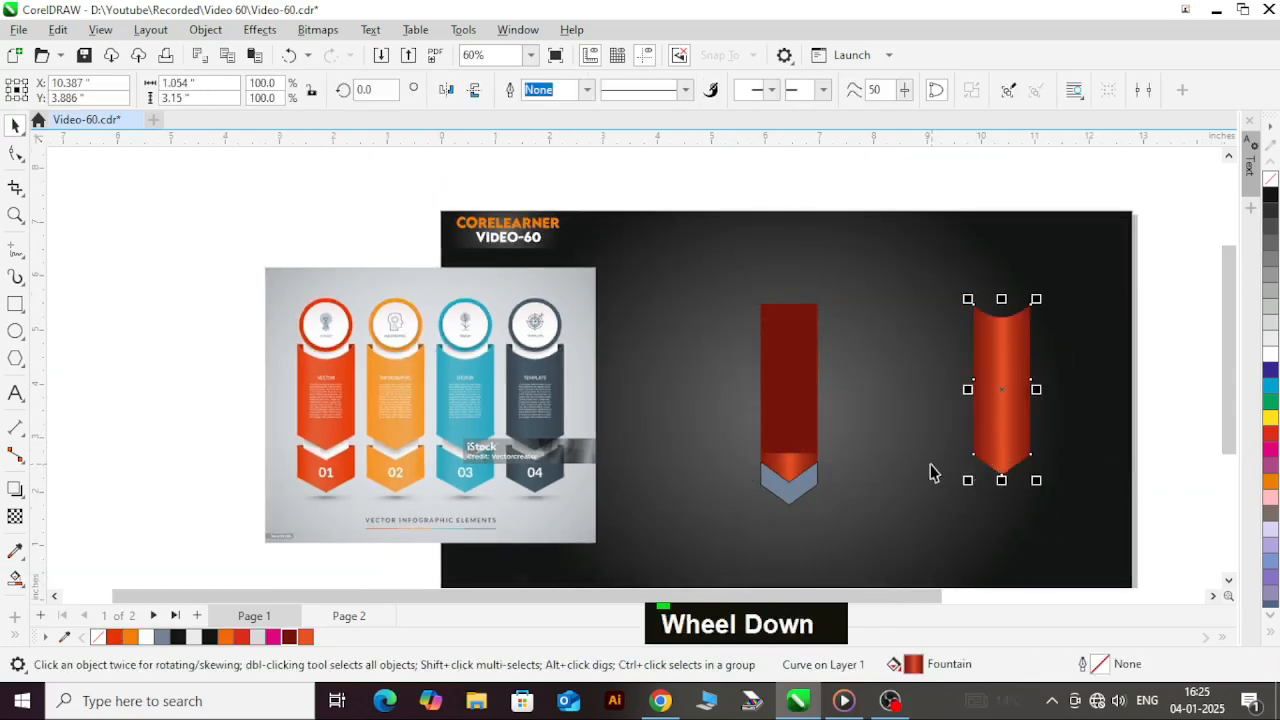
key(ctrl+z)
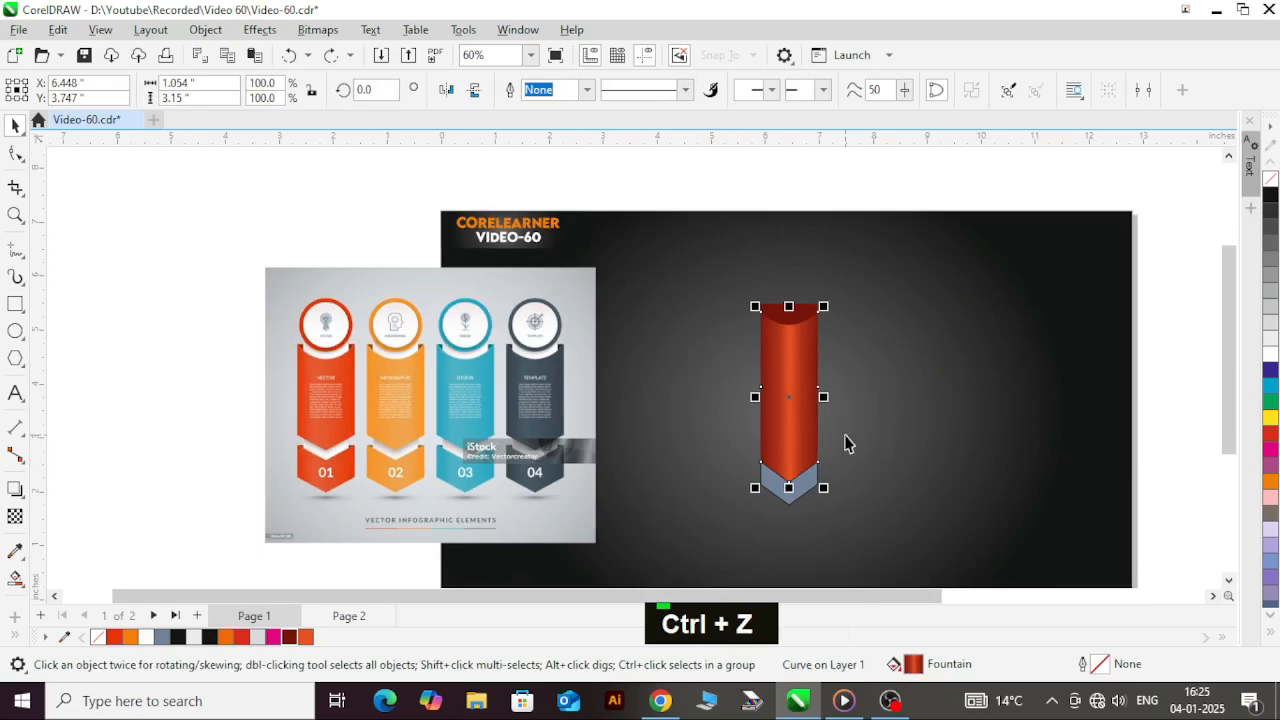
Step: Cut the gradient banner and dark red rectangle, delete the duplicate banner behind them, and paste the cut shapes back
scroll(800, 316, up, 2)
shift+click(815, 316)
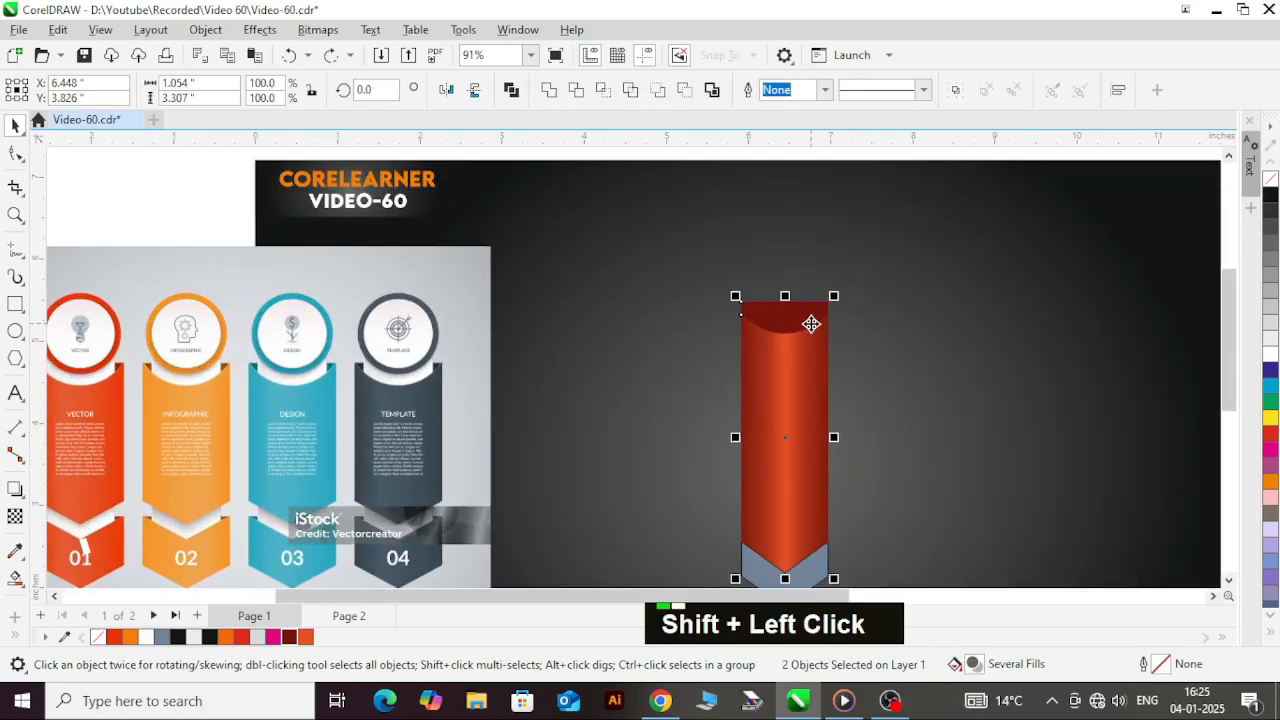
key(ctrl+x)
scroll(787, 418, down, 1)
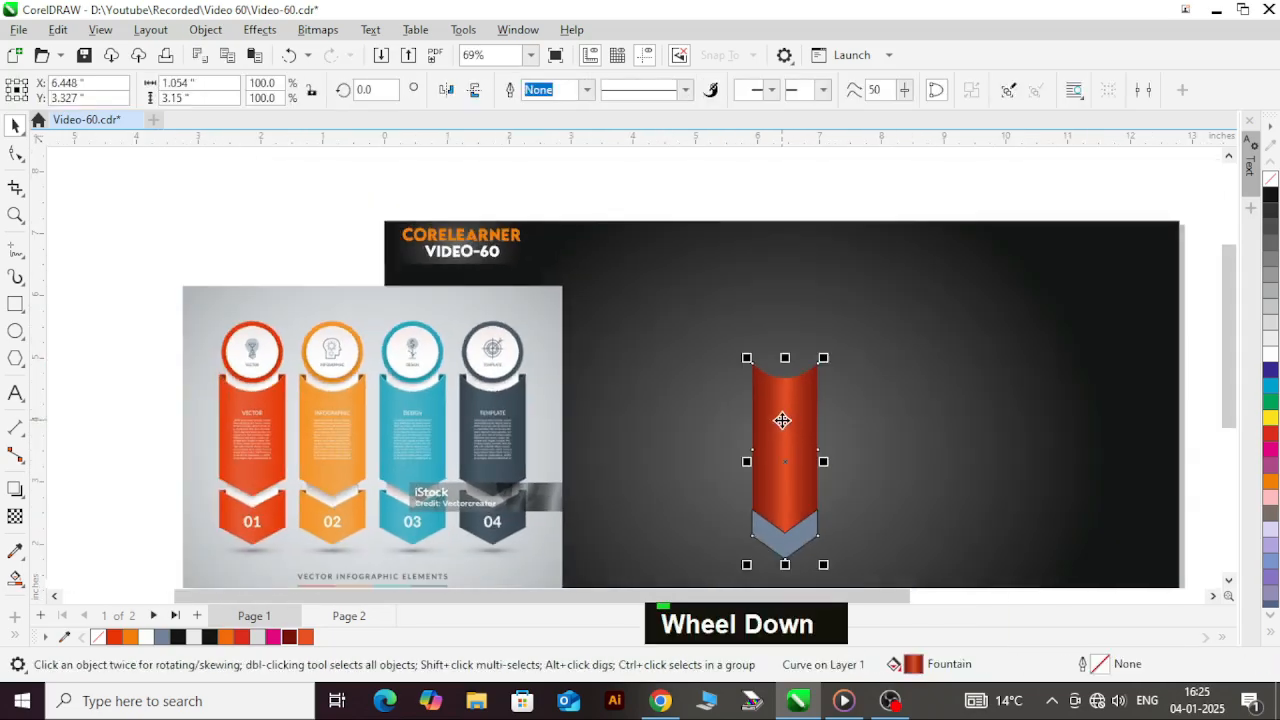
key(Delete)
key(ctrl+v)
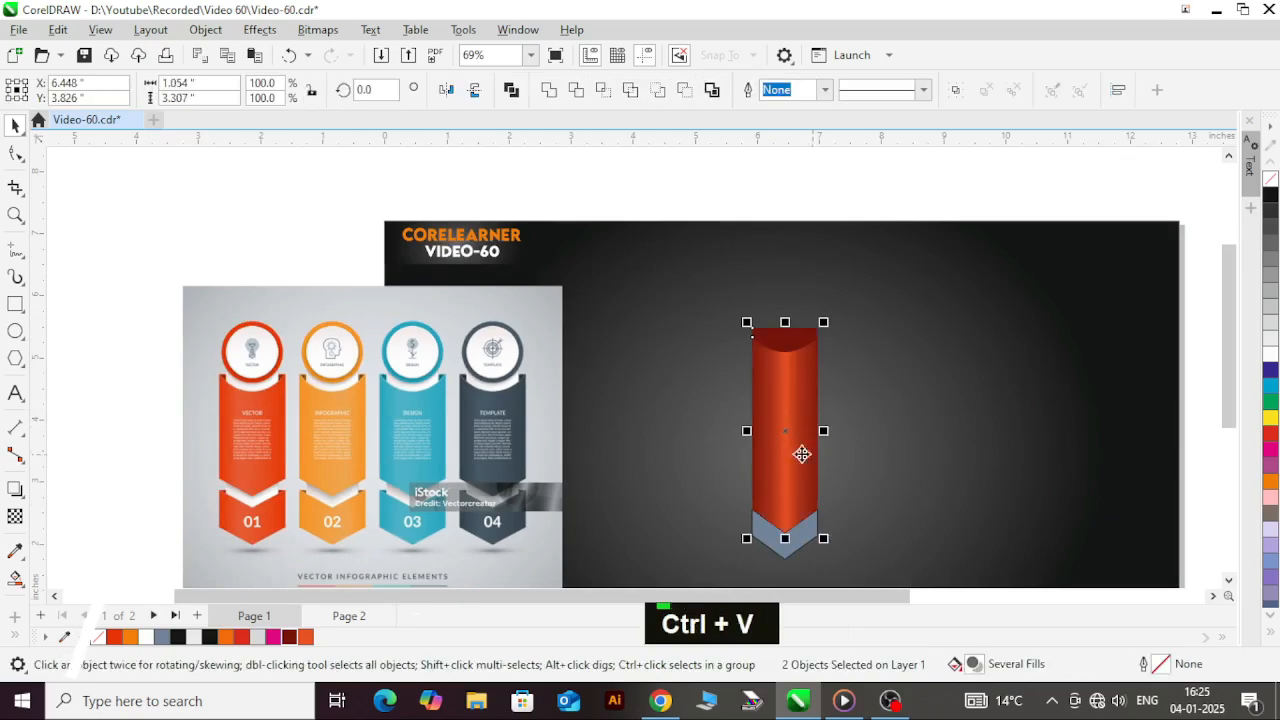
Step: Move the banner and dark red rectangle up about 0.29 inches, and nudge the slate chevron slightly up
drag(775, 475, 772, 456)
scroll(809, 428, down, 1)
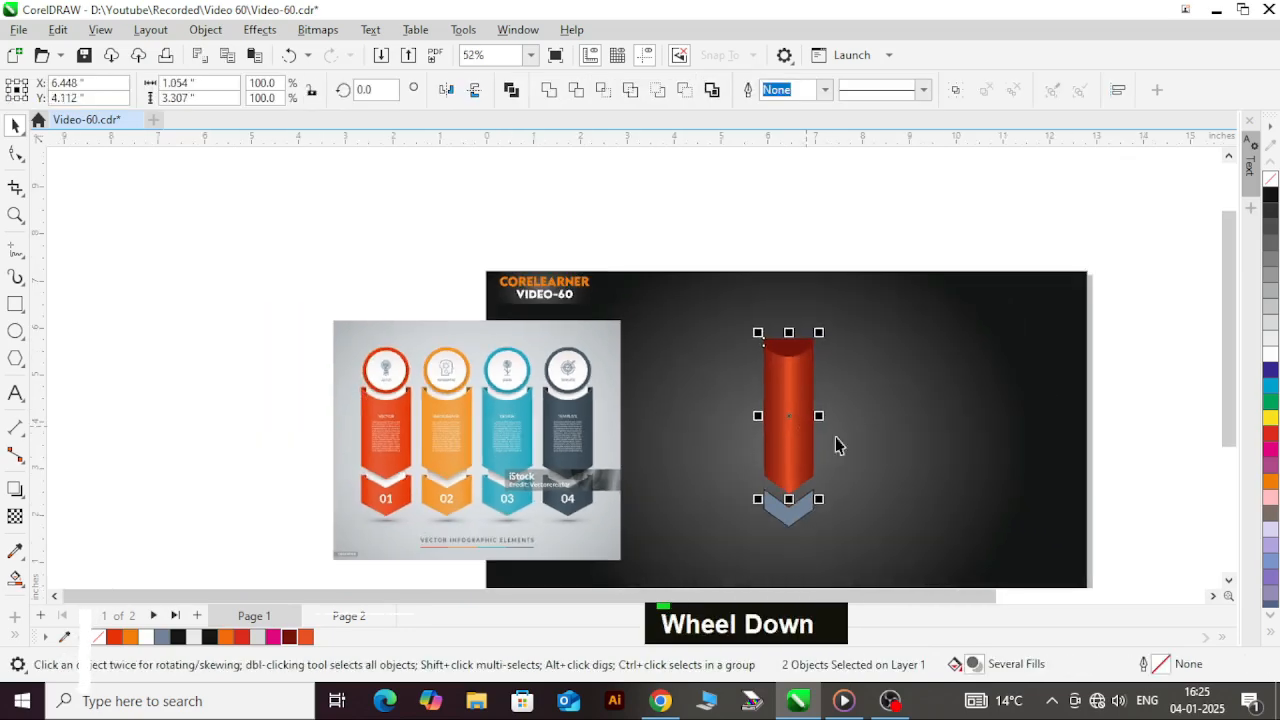
key(Escape)
scroll(803, 512, up, 3)
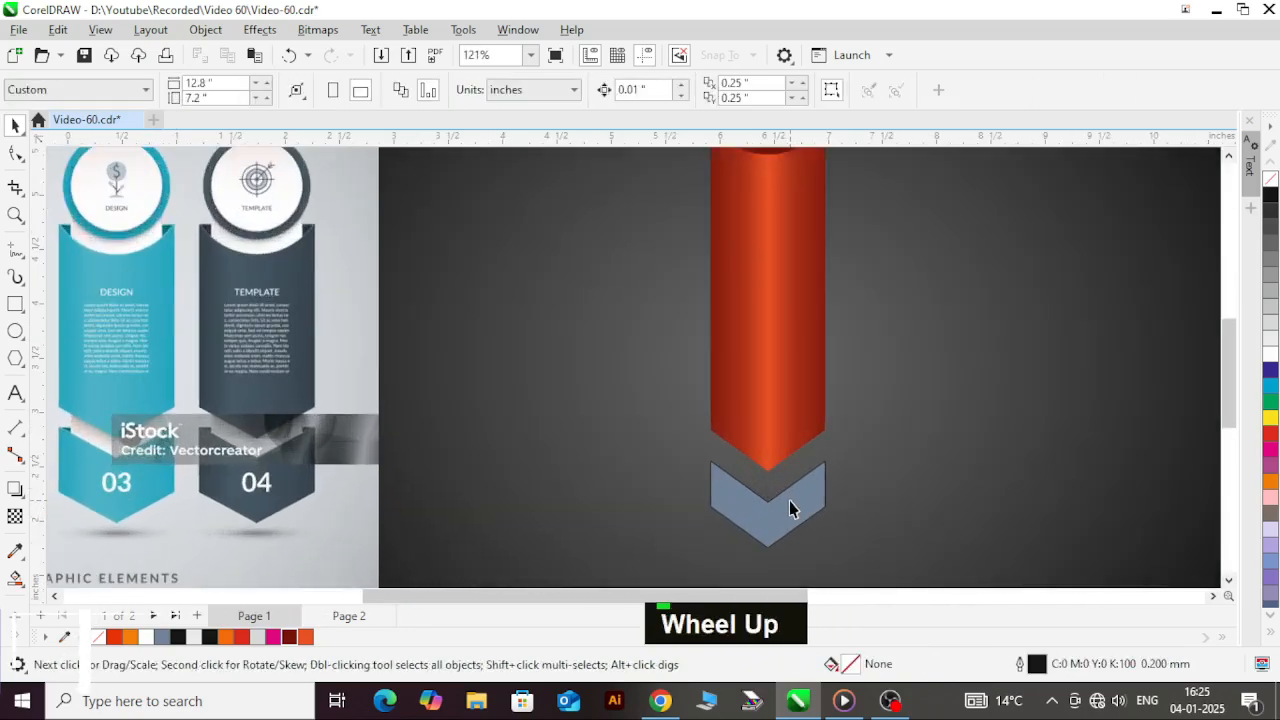
ctrl+click(789, 499)
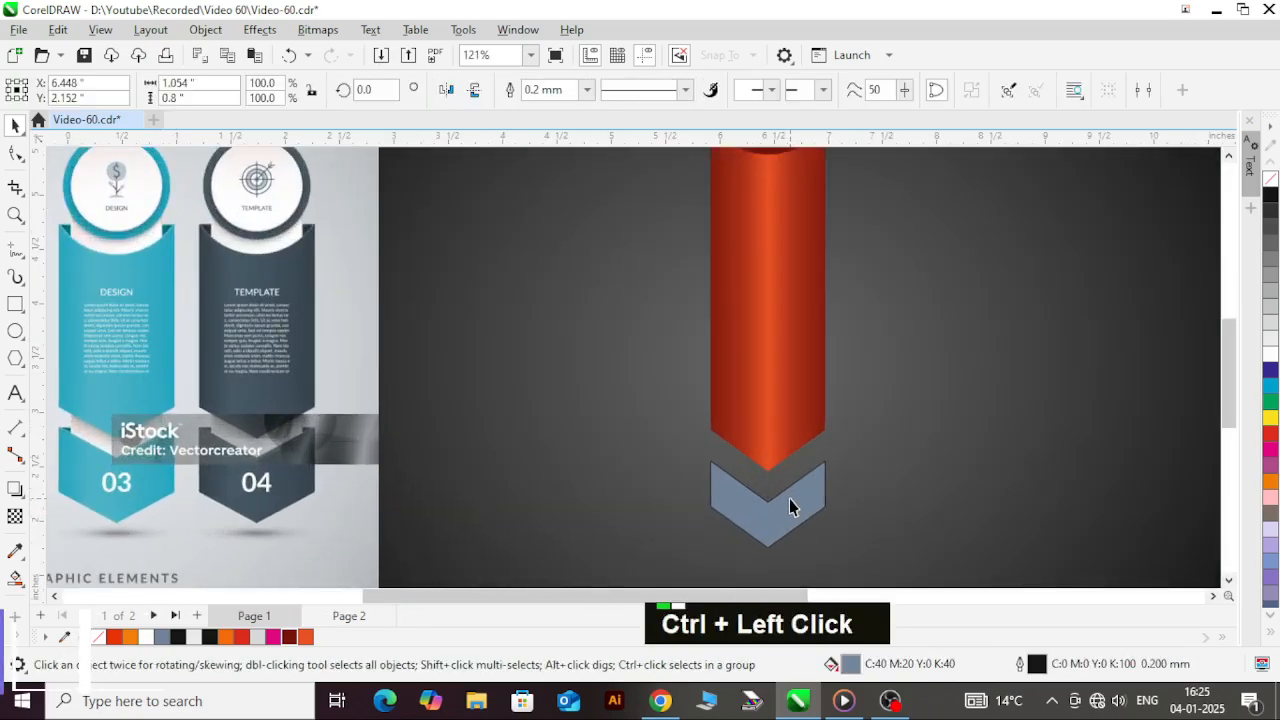
Step: Copy the banner's gradient fill onto the slate chevron beneath it, leaving outline properties out of the copy
shift+click(788, 439)
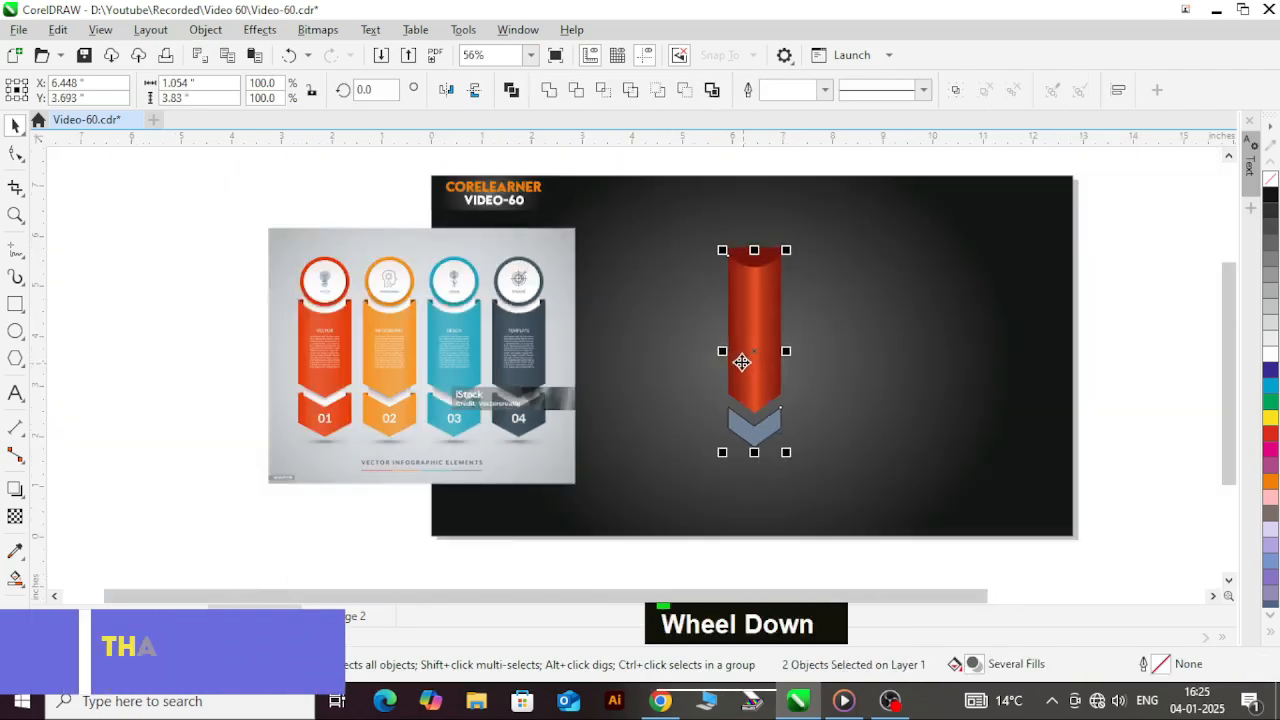
scroll(770, 410, down, 4)
click(1006, 420)
scroll(770, 427, up, 3)
ctrl+click(777, 357)
scroll(772, 400, up, 2)
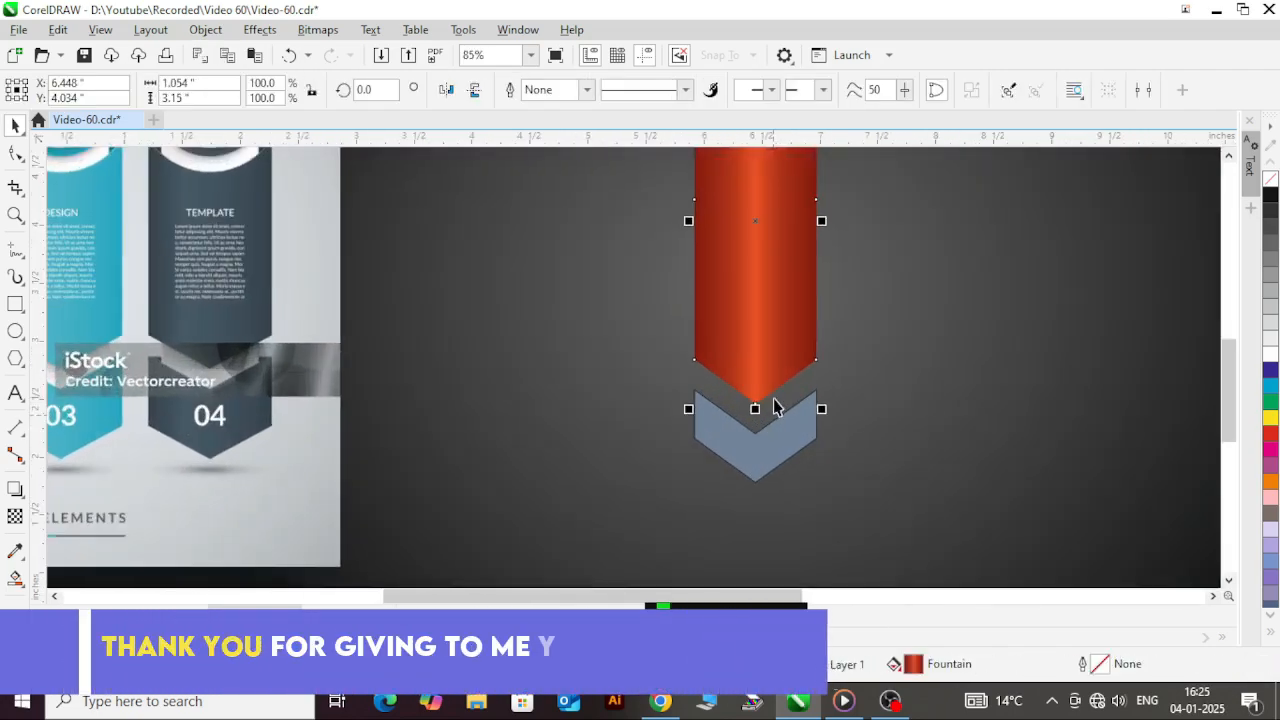
ctrl+click(770, 457)
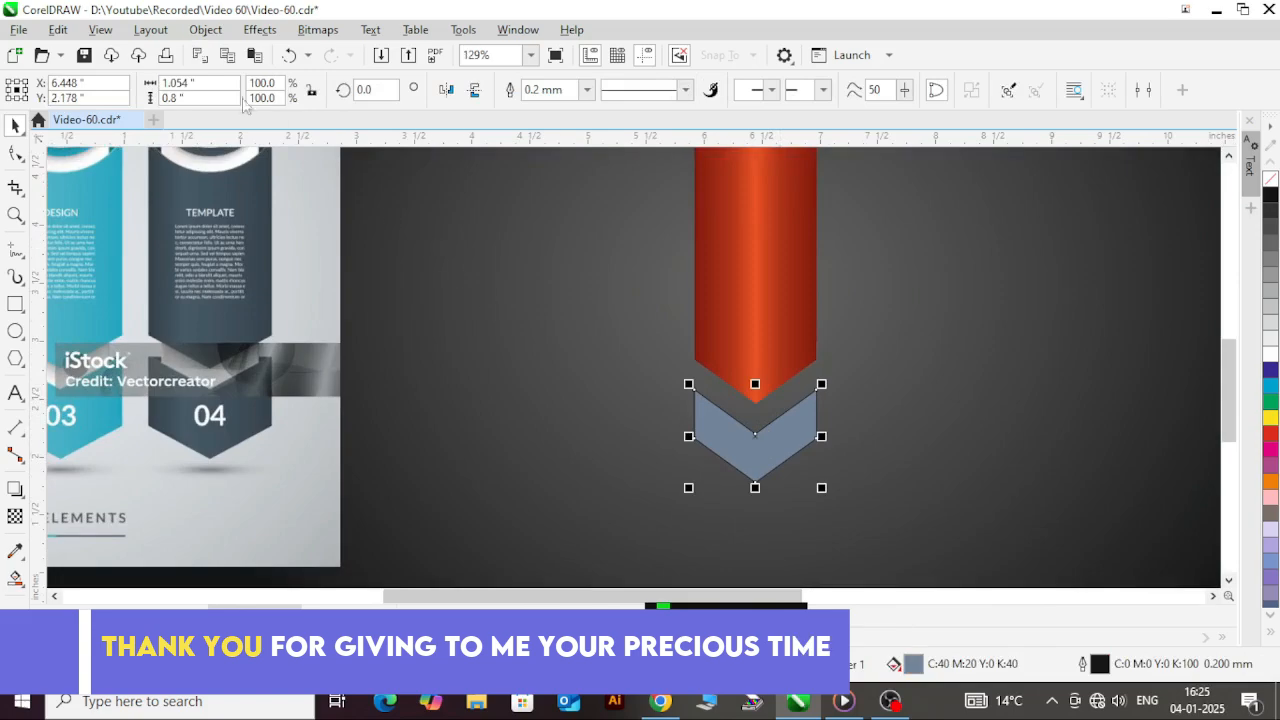
click(60, 32)
click(170, 219)
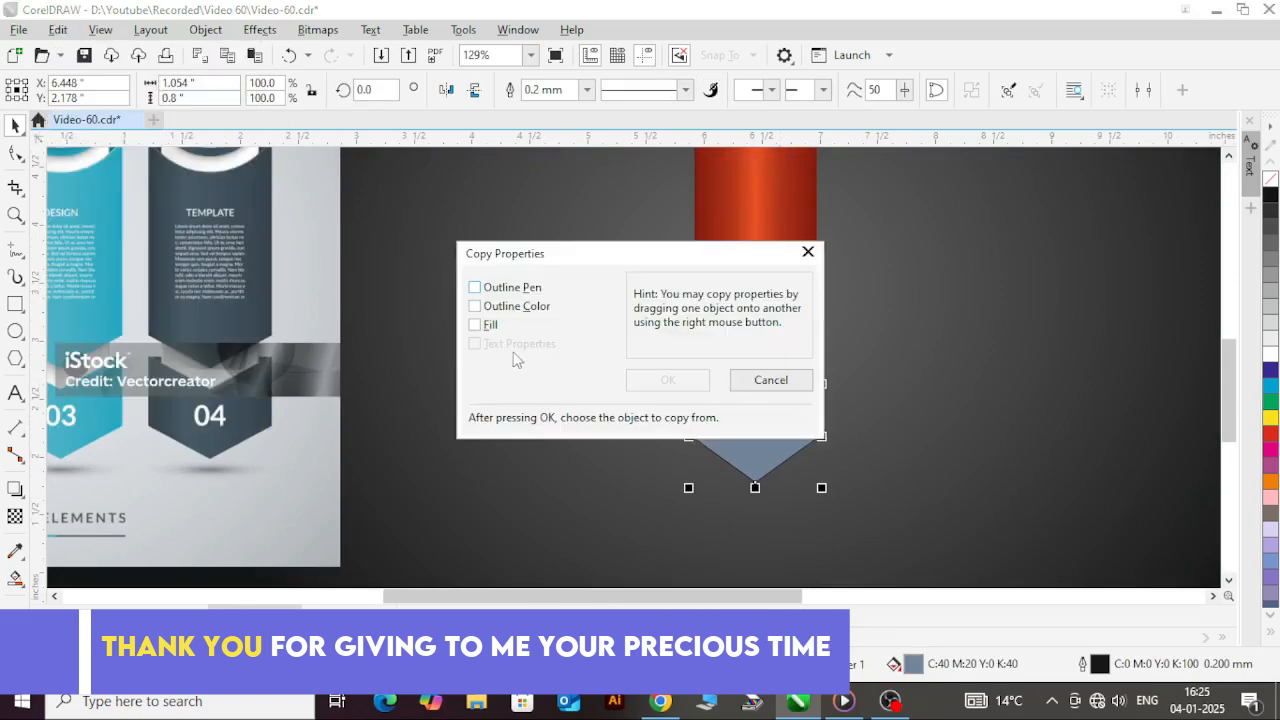
click(489, 328)
click(667, 379)
click(755, 330)
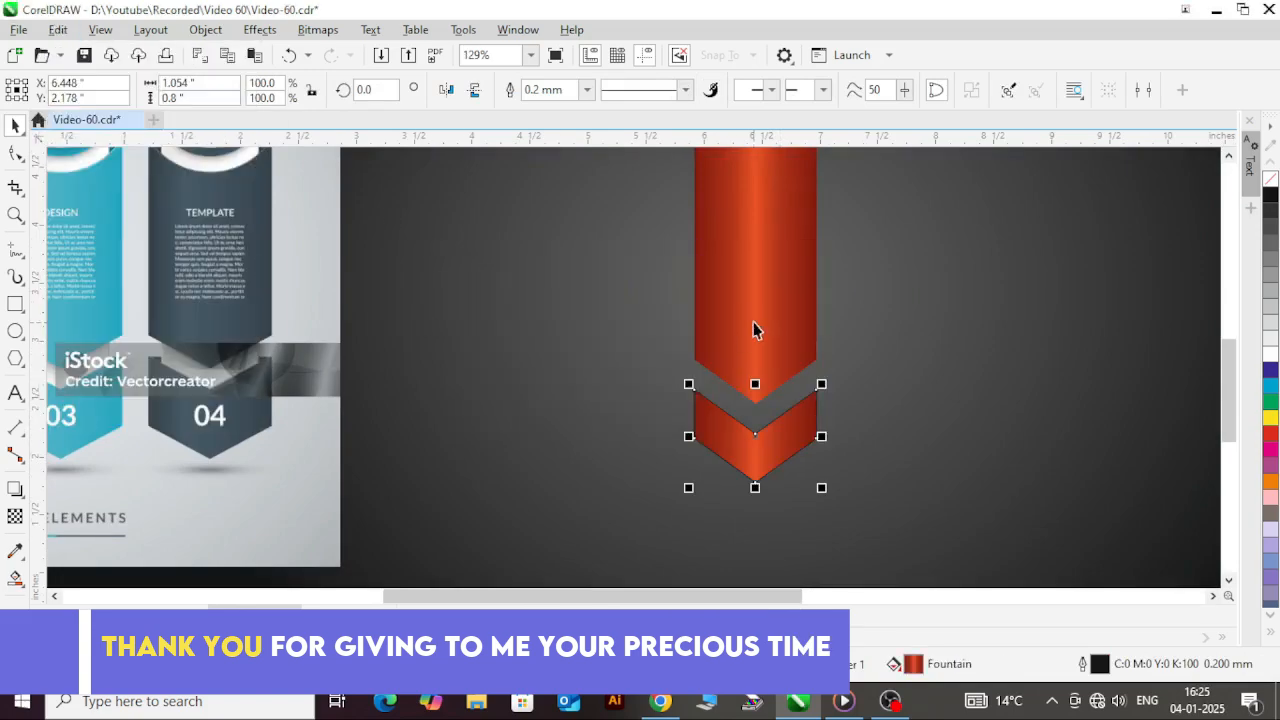
Step: Remove the outline from the gradient chevron and deselect it
scroll(848, 461, down, 2)
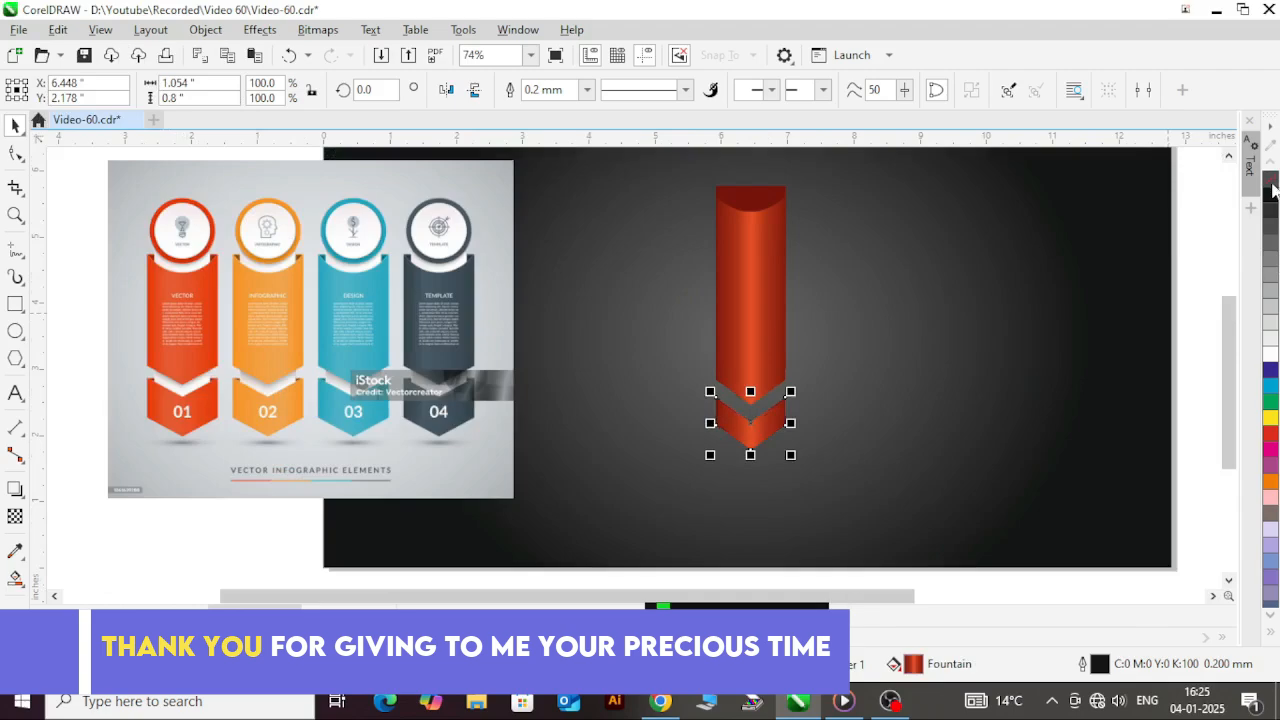
click(891, 437)
scroll(789, 420, down, 1)
scroll(725, 332, up, 1)
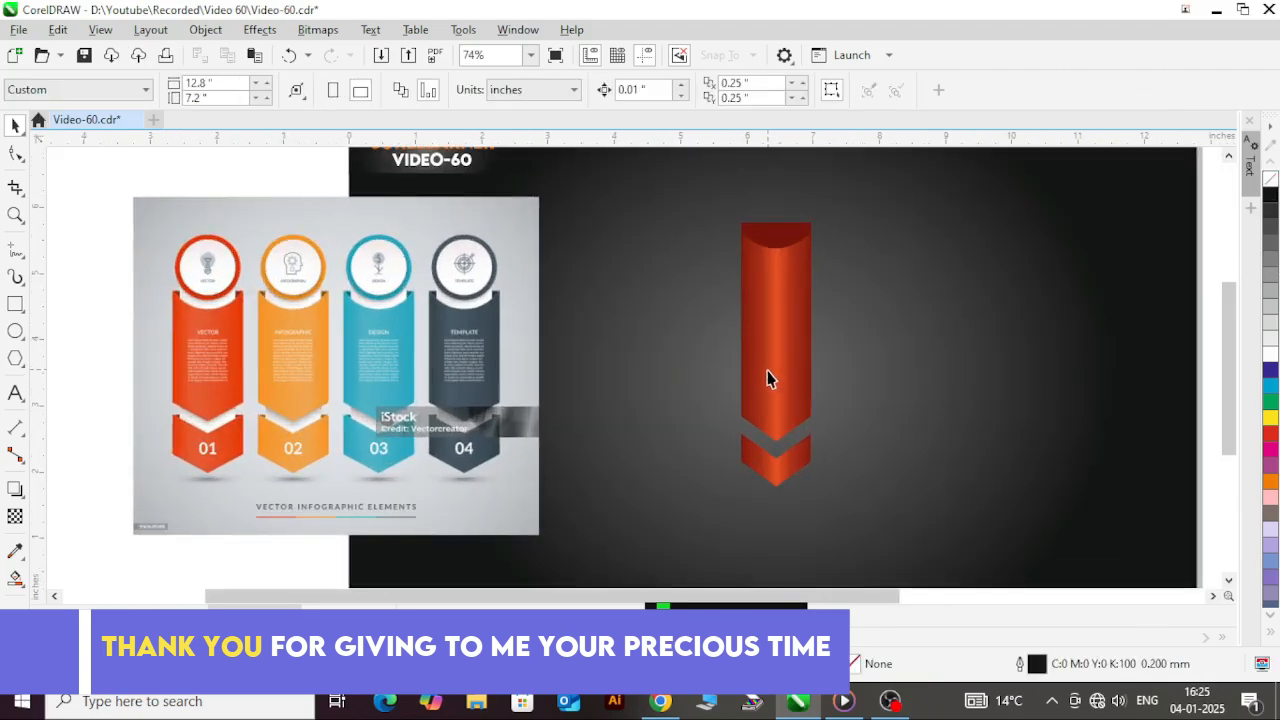
Step: Duplicate the dark red rectangle from the banner's top straight down onto the chevron
click(785, 236)
drag(777, 240, 800, 322)
right_click(789, 446)
scroll(764, 450, up, 5)
scroll(762, 350, down, 8)
scroll(750, 462, up, 4)
scroll(800, 322, up, 5)
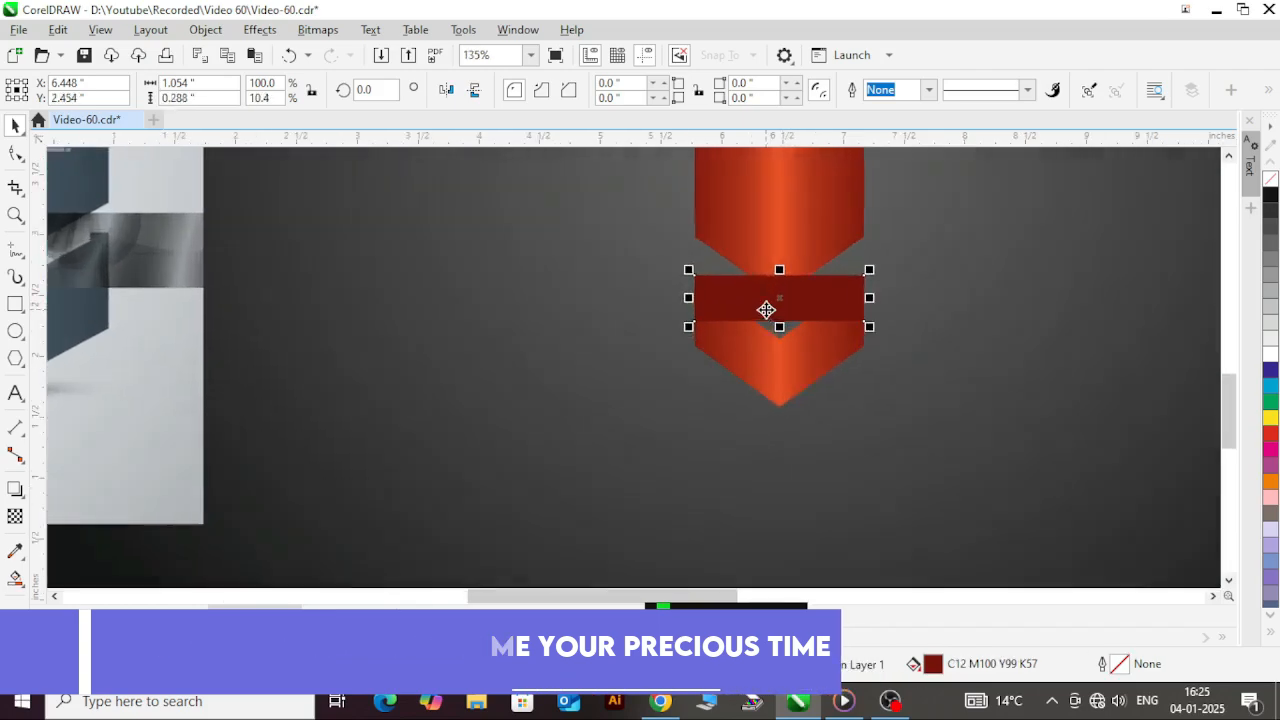
Step: Align the top edge of the duplicated dark red rectangle with the top of the chevron
shift+click(797, 362)
key(t)
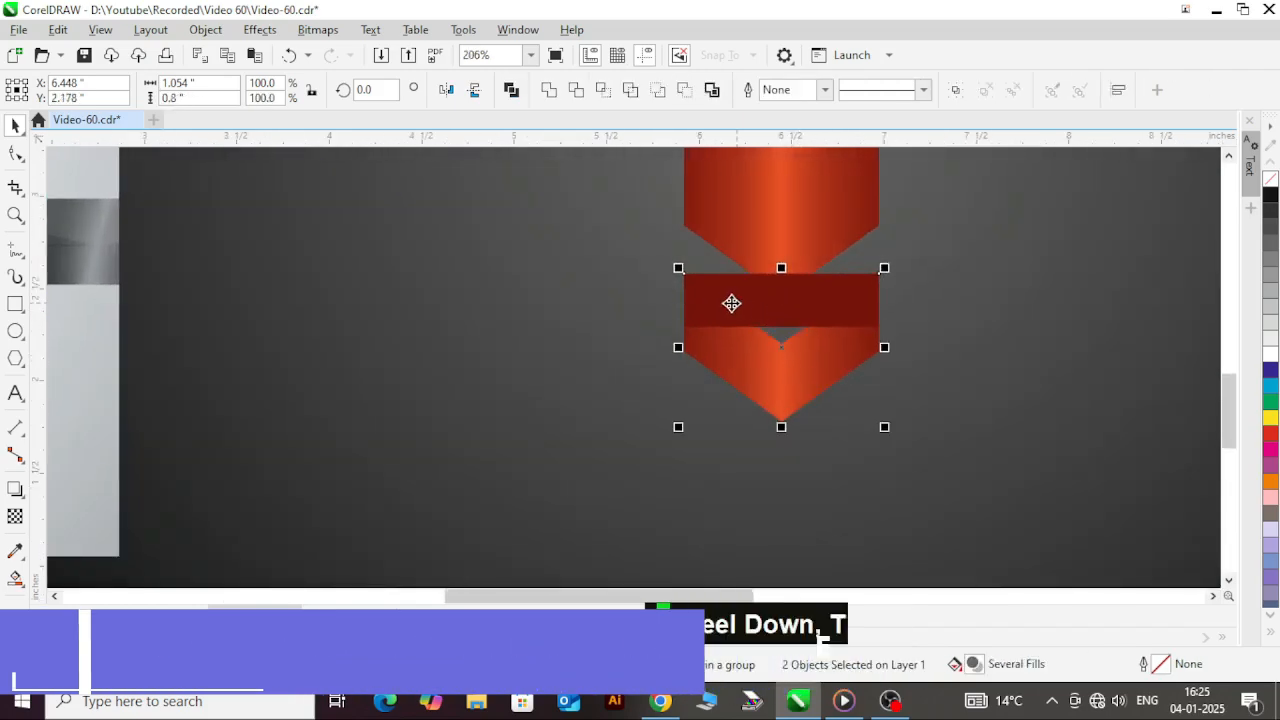
scroll(734, 303, down, 4)
click(862, 522)
scroll(755, 330, up, 2)
Step: Bring the gradient chevron to the front, over the dark red rectangle
click(771, 338)
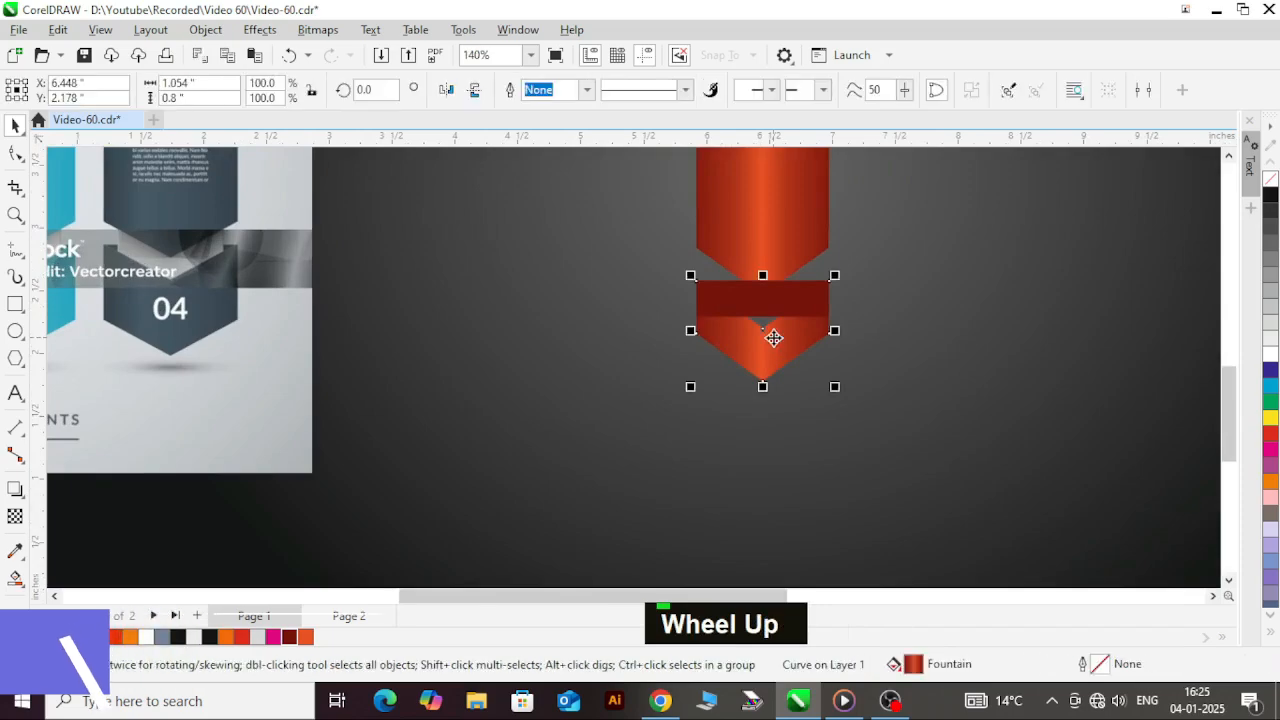
key(shift+Page_Up)
scroll(774, 327, up, 2)
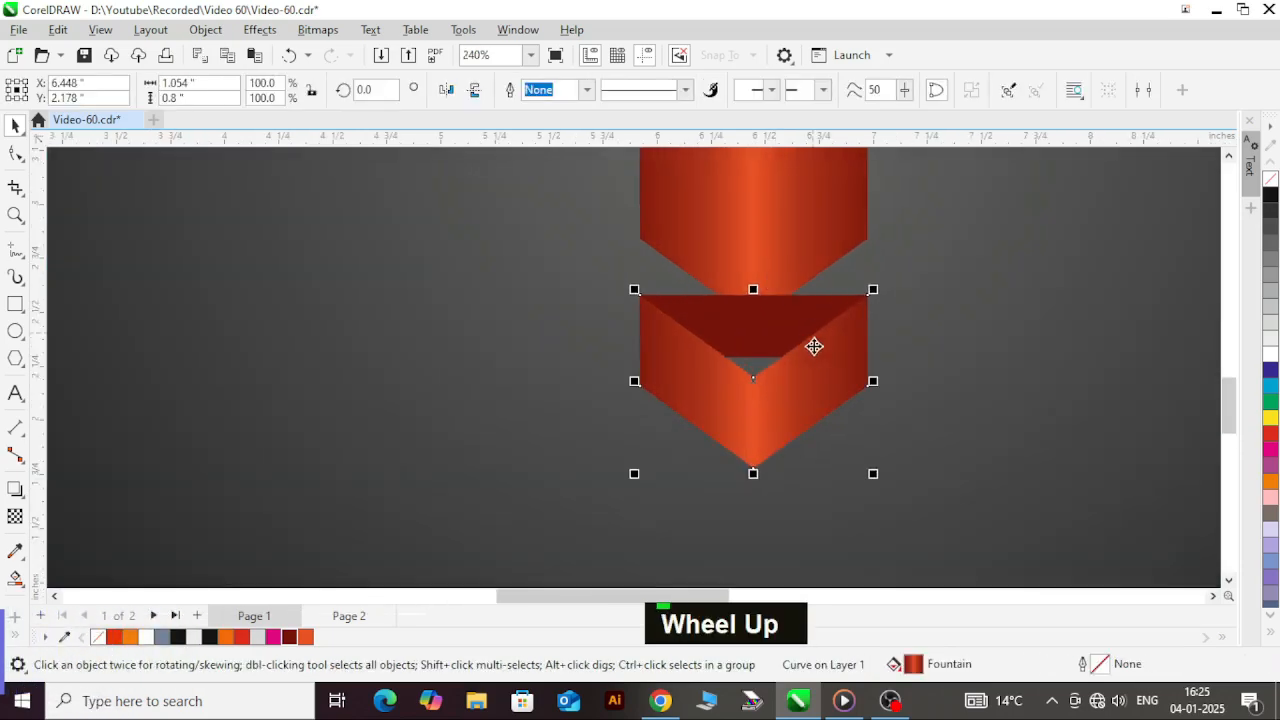
scroll(770, 335, up, 1)
Step: Stretch the lower dark red rectangle downward to about 0.406 inches tall so it fills the chevron's notch
click(783, 325)
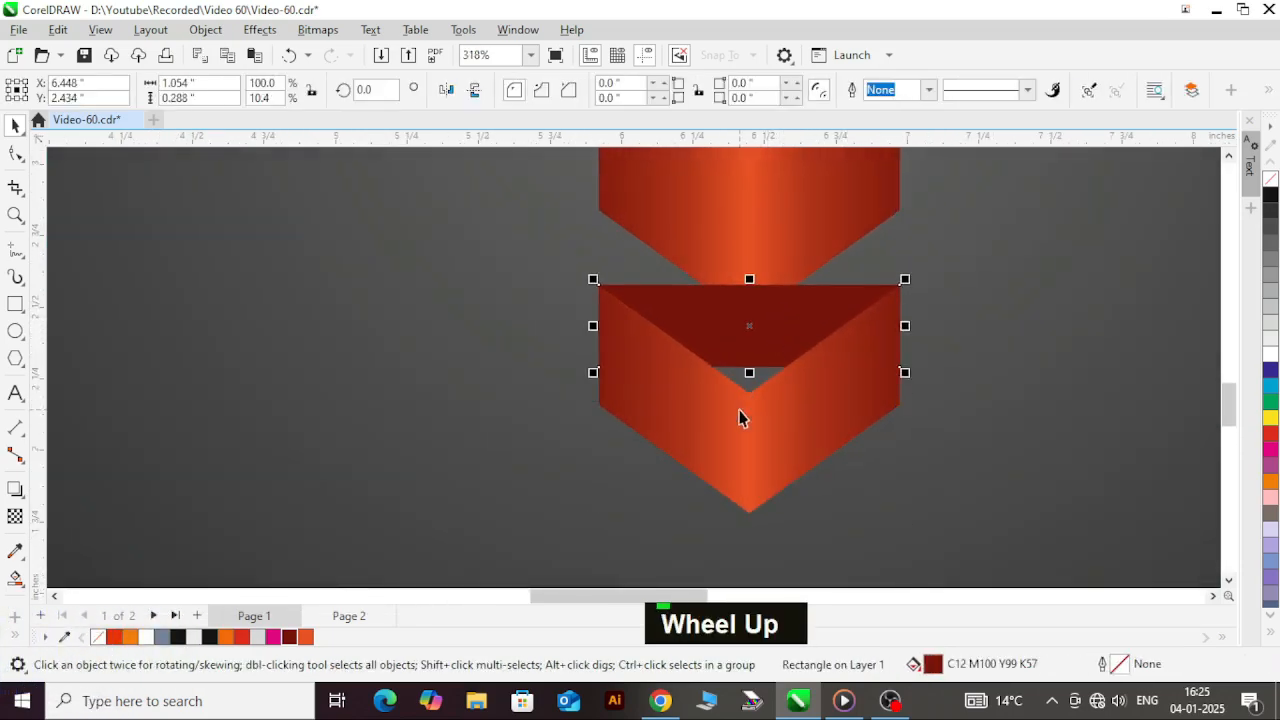
drag(750, 377, 706, 391)
scroll(906, 449, up, 1)
scroll(773, 377, down, 3)
scroll(773, 377, down, 1)
scroll(777, 343, down, 2)
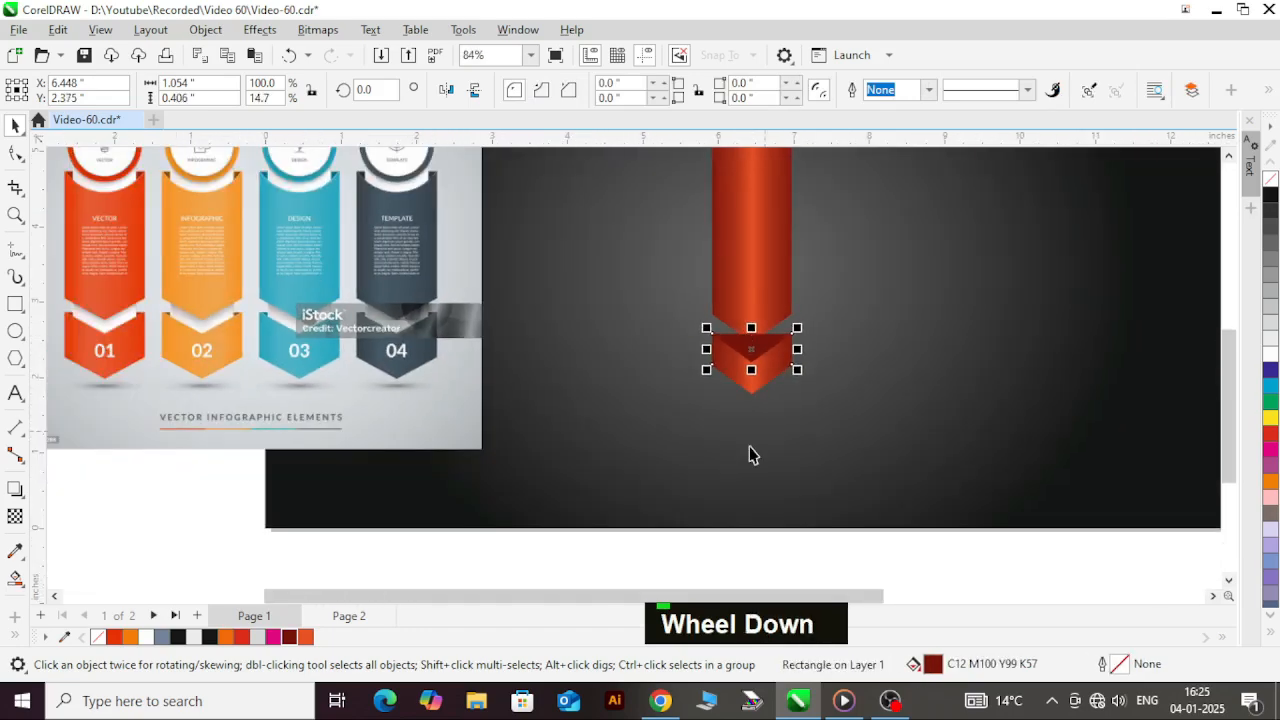
scroll(755, 349, down, 2)
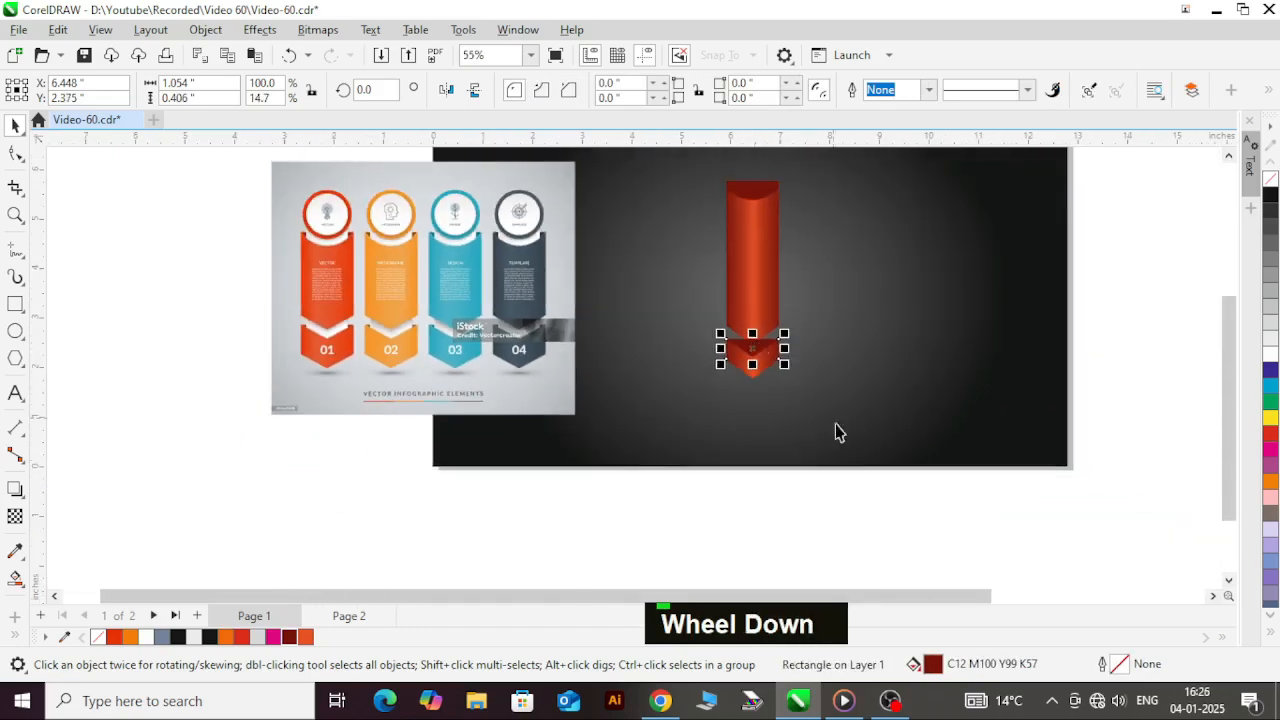
click(842, 510)
scroll(754, 262, up, 2)
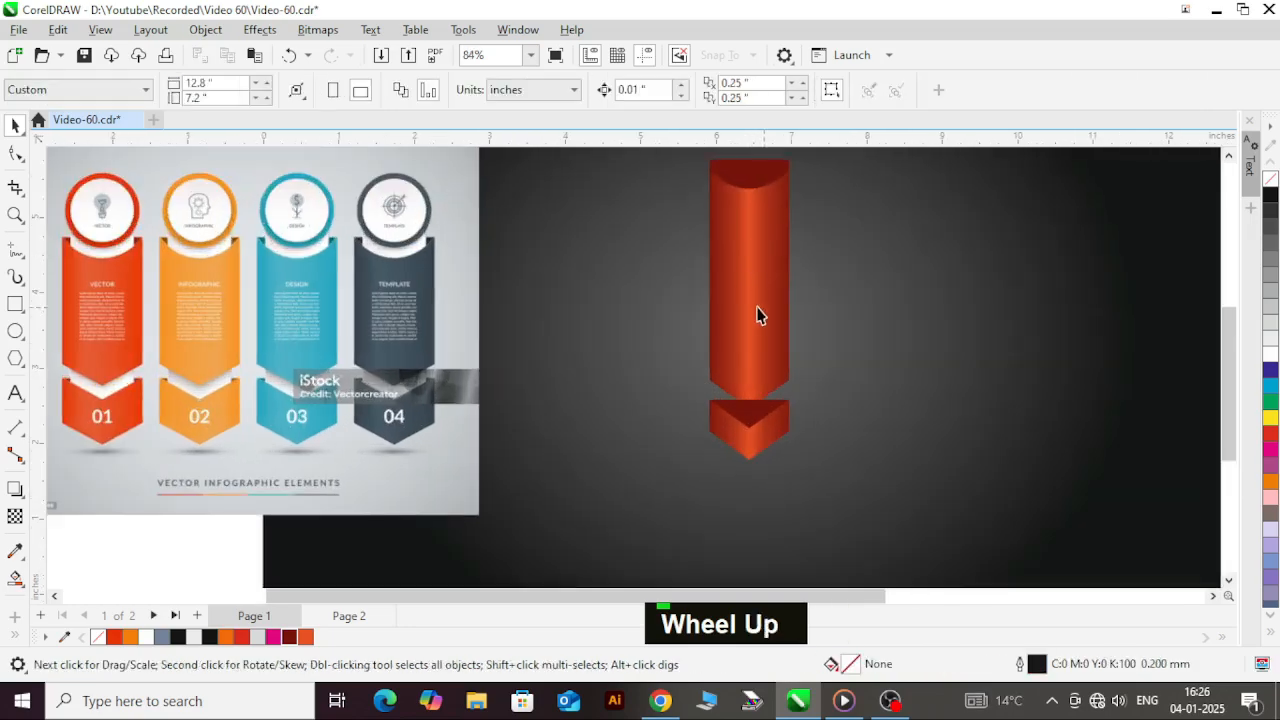
scroll(755, 326, down, 1)
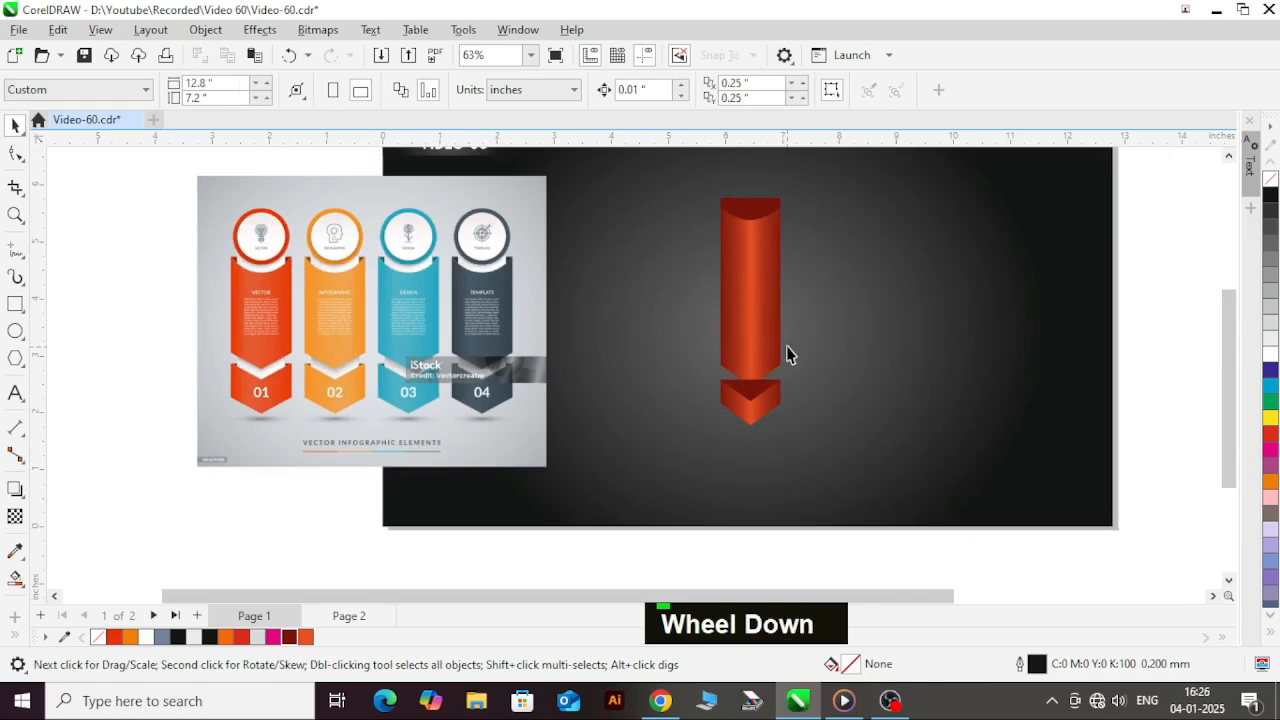
Step: Draw a rectangle about 0.93 by 1.58 inches over the banner's middle and centre it horizontally on the banner
key(F6)
scroll(722, 220, up, 2)
drag(720, 264, 811, 411)
key(ctrl+space)
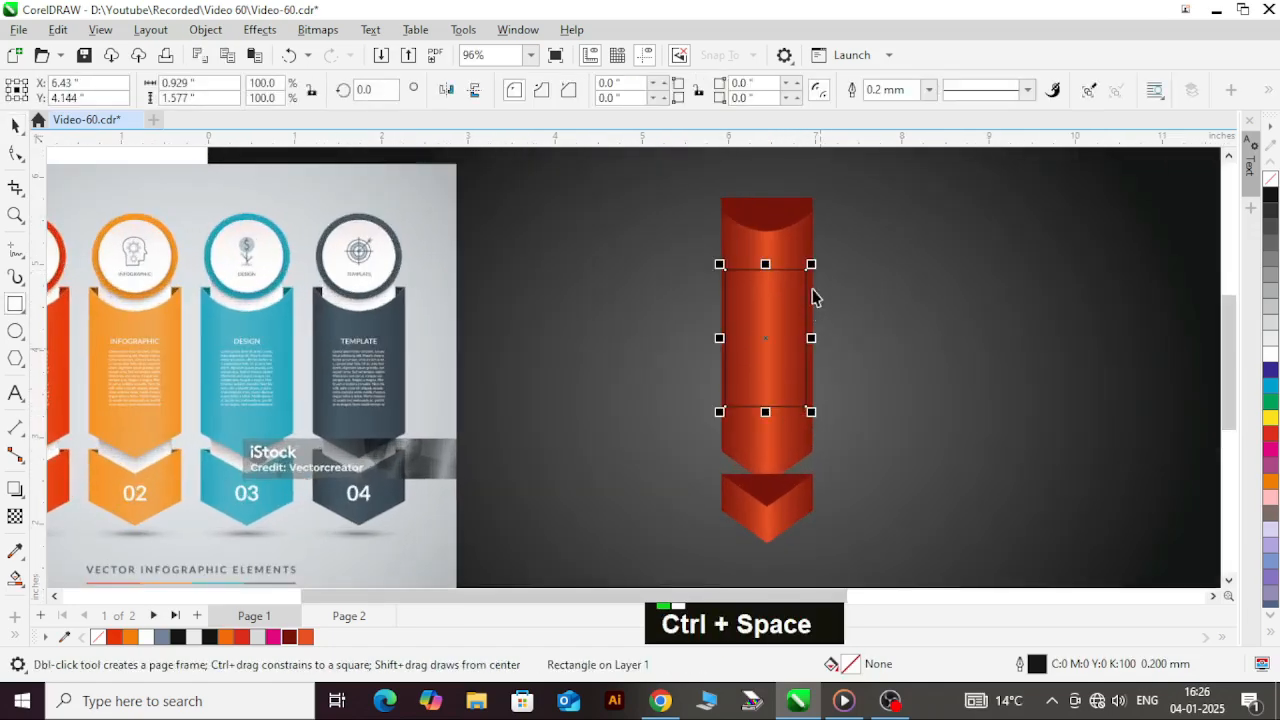
shift+click(806, 242)
scroll(794, 340, down, 3)
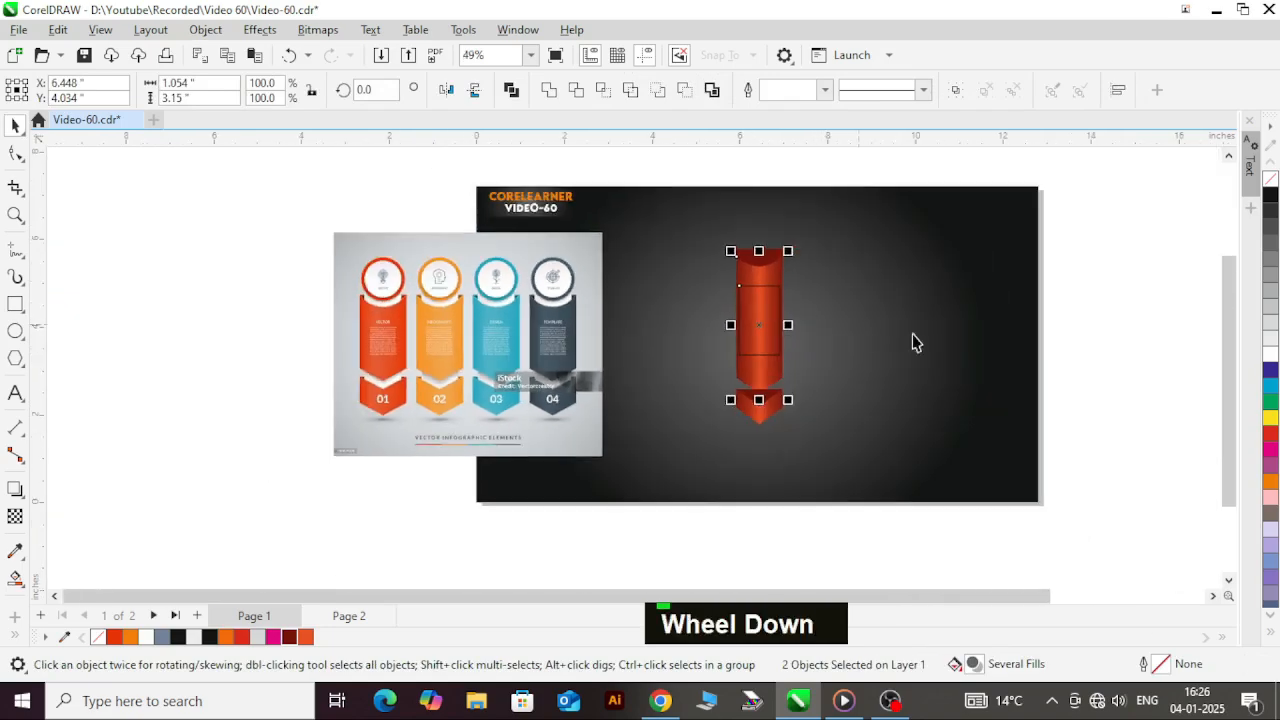
click(1097, 325)
Step: Narrow the rectangle on the banner symmetrically to about 0.909 inches wide
scroll(768, 323, up, 4)
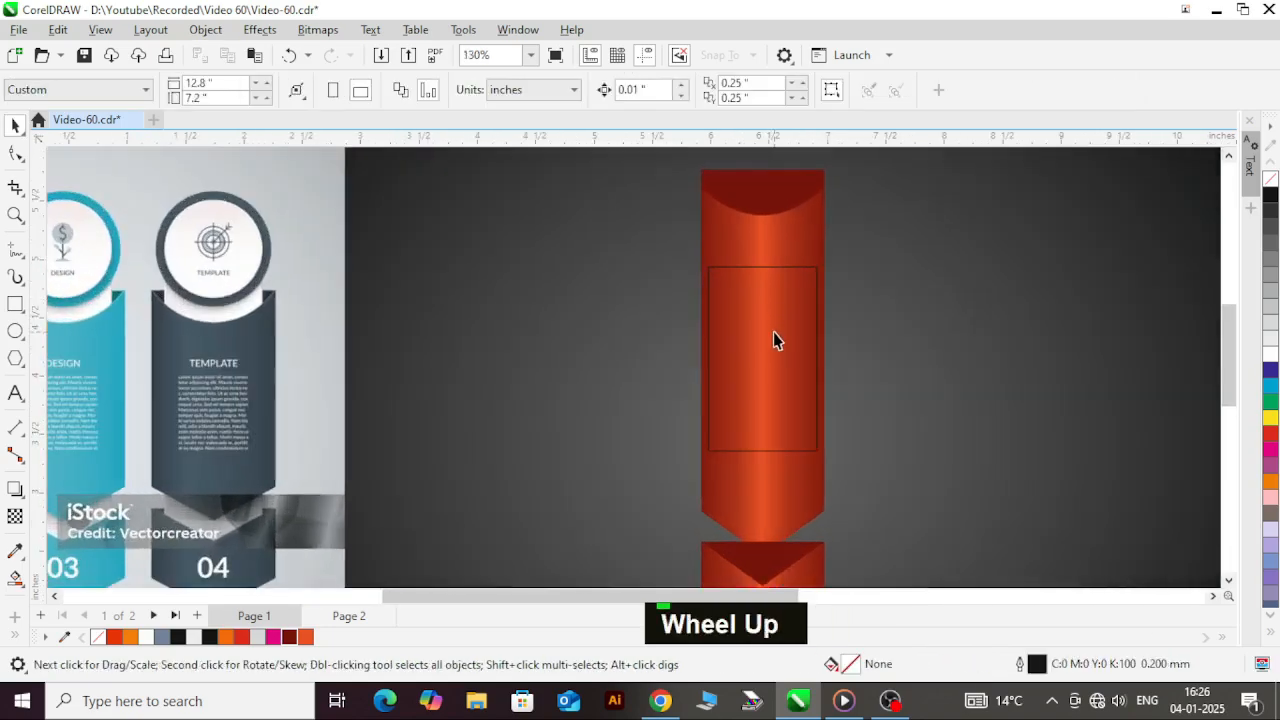
click(772, 340)
scroll(828, 377, up, 1)
drag(813, 344, 812, 347)
Step: Fill the rectangle on the banner with white and remove its outline
click(1270, 362)
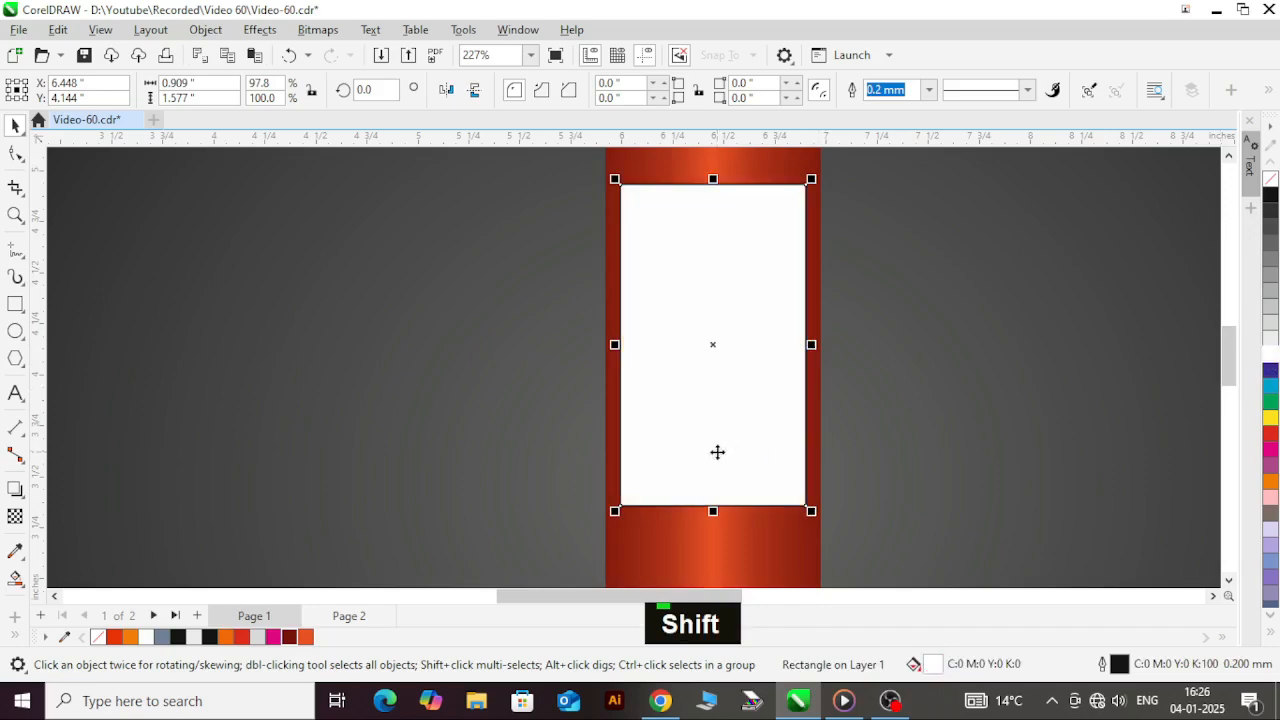
scroll(717, 451, down, 1)
right_click(1270, 180)
scroll(689, 274, down, 1)
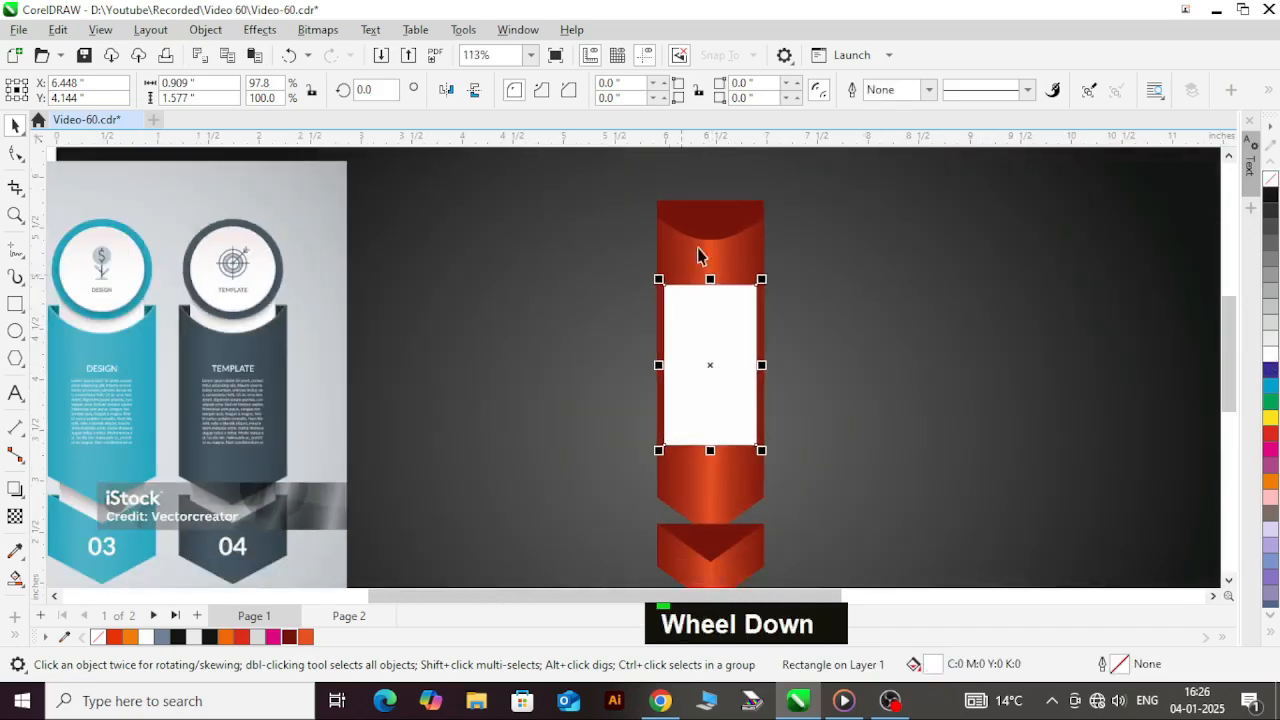
Step: Stretch the white rectangle up past the banner's top edge and down over the upper part of the chevron
scroll(710, 290, up, 1)
drag(717, 300, 716, 168)
scroll(766, 356, down, 1)
scroll(712, 500, up, 1)
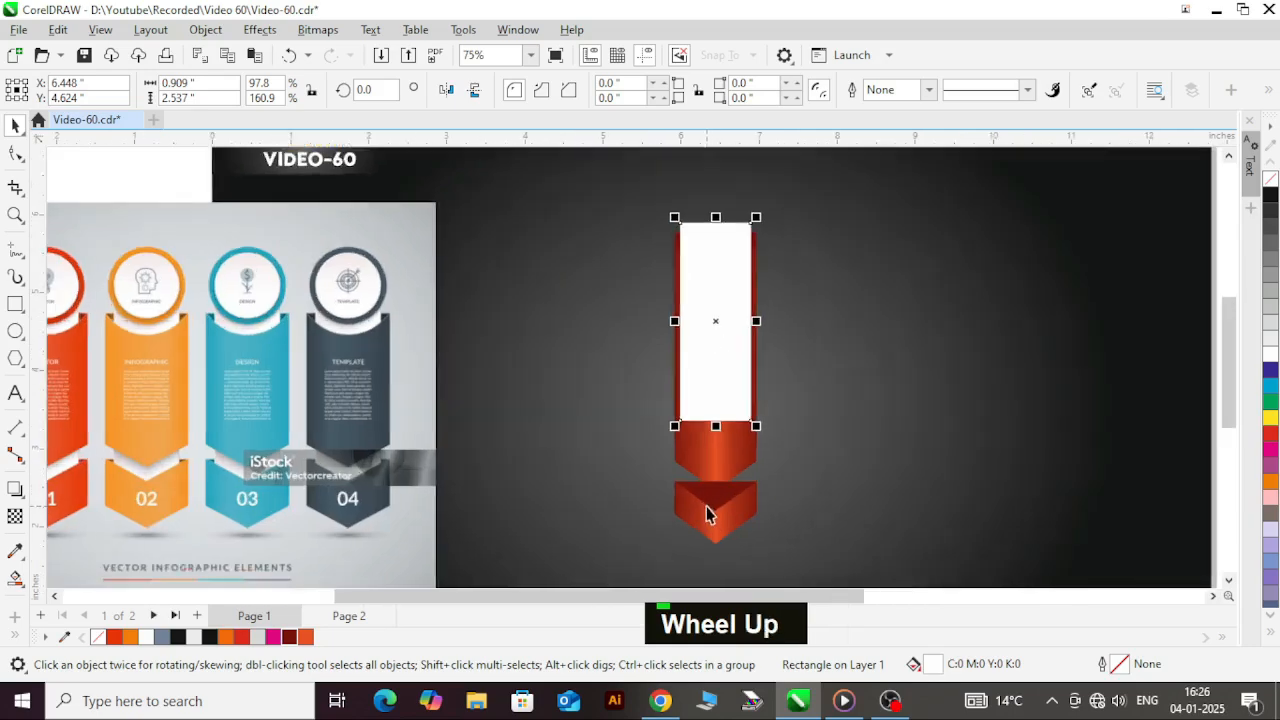
scroll(708, 514, up, 1)
drag(720, 492, 717, 514)
key(ctrl+z)
drag(716, 413, 716, 519)
Step: Bring the gradient chevron in front of the white rectangle
click(733, 540)
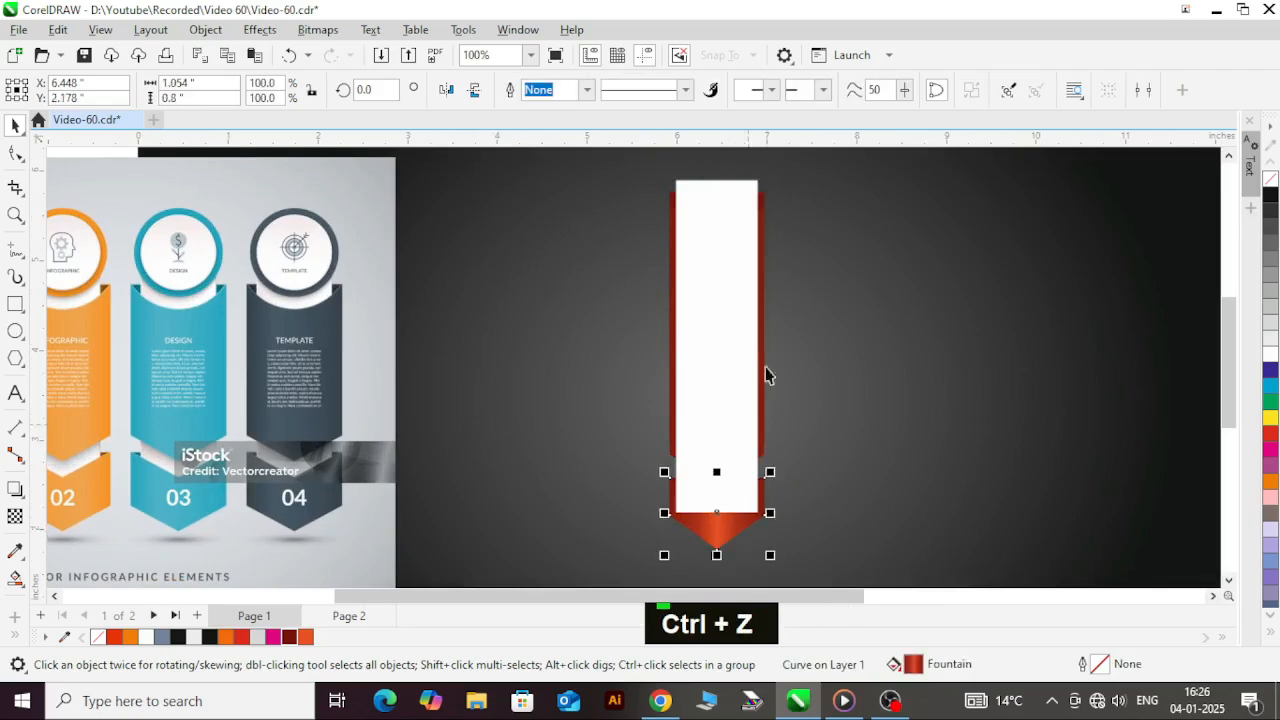
scroll(786, 249, up, 2)
key(shift+Page_Up)
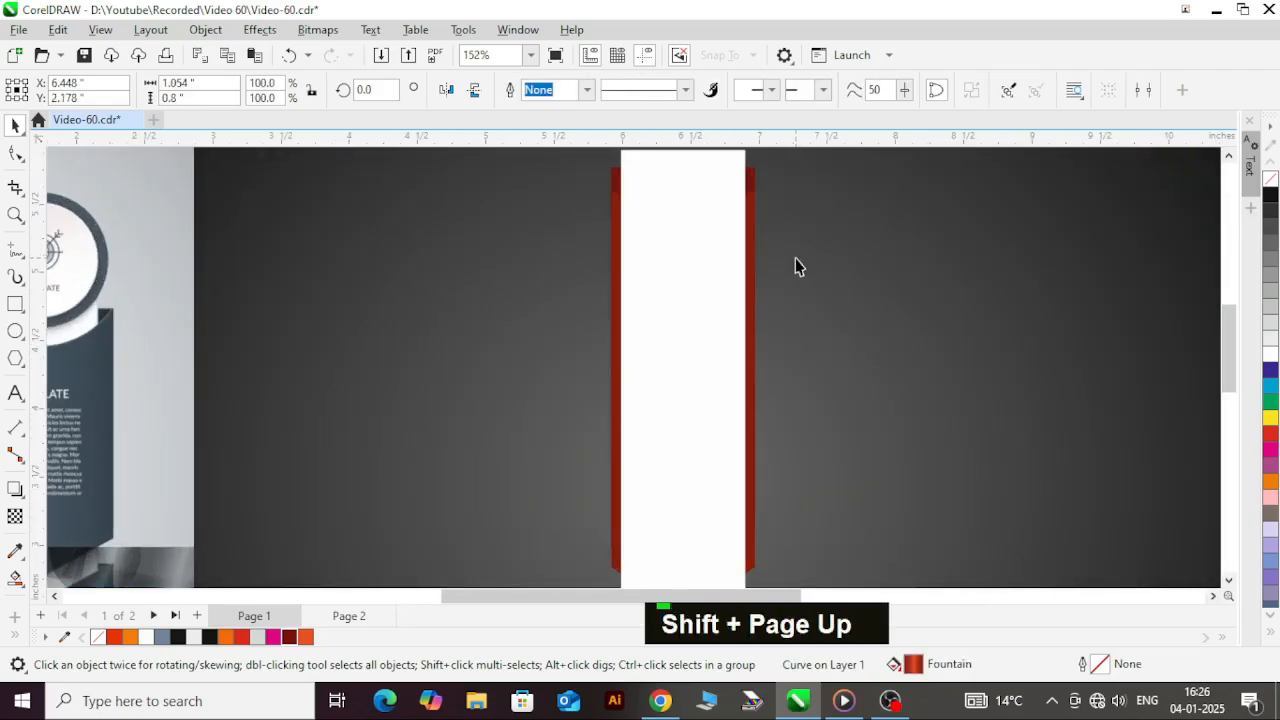
scroll(792, 256, down, 2)
scroll(695, 450, up, 2)
Step: Bring the long gradient banner in front of the white rectangle, leaving white strips at both ends
click(682, 432)
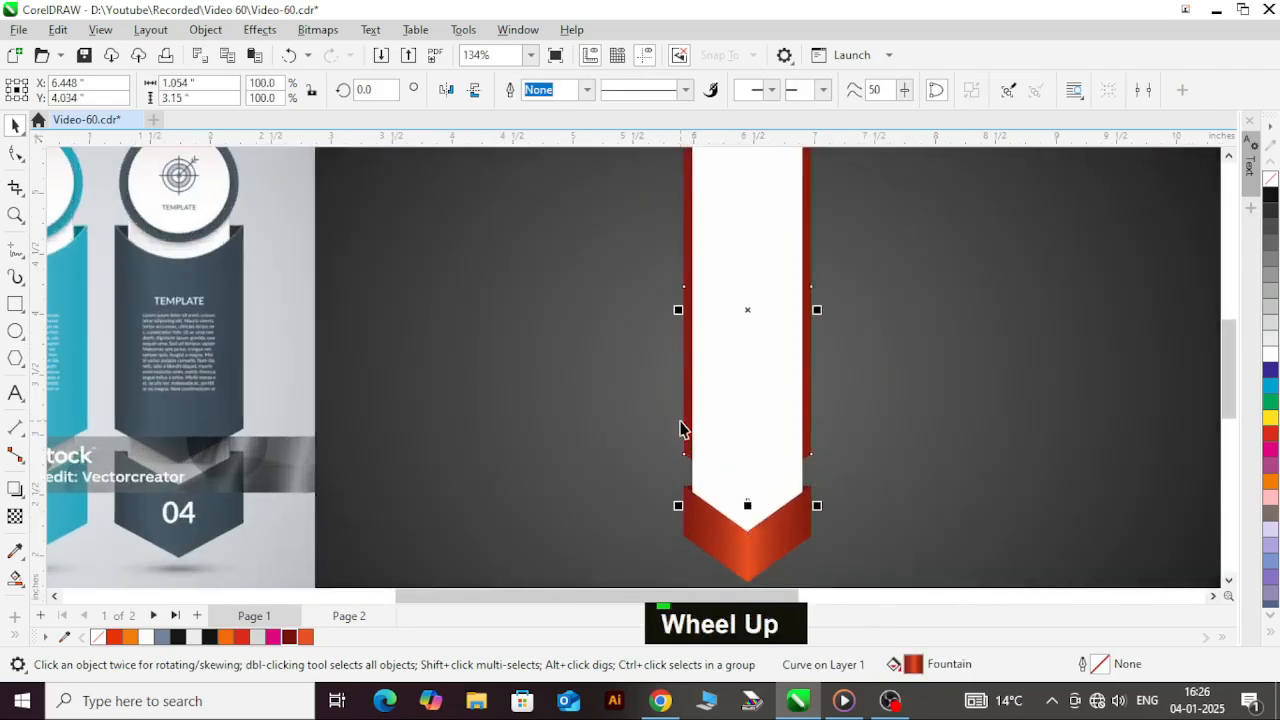
key(shift+Page_Up)
scroll(737, 503, down, 2)
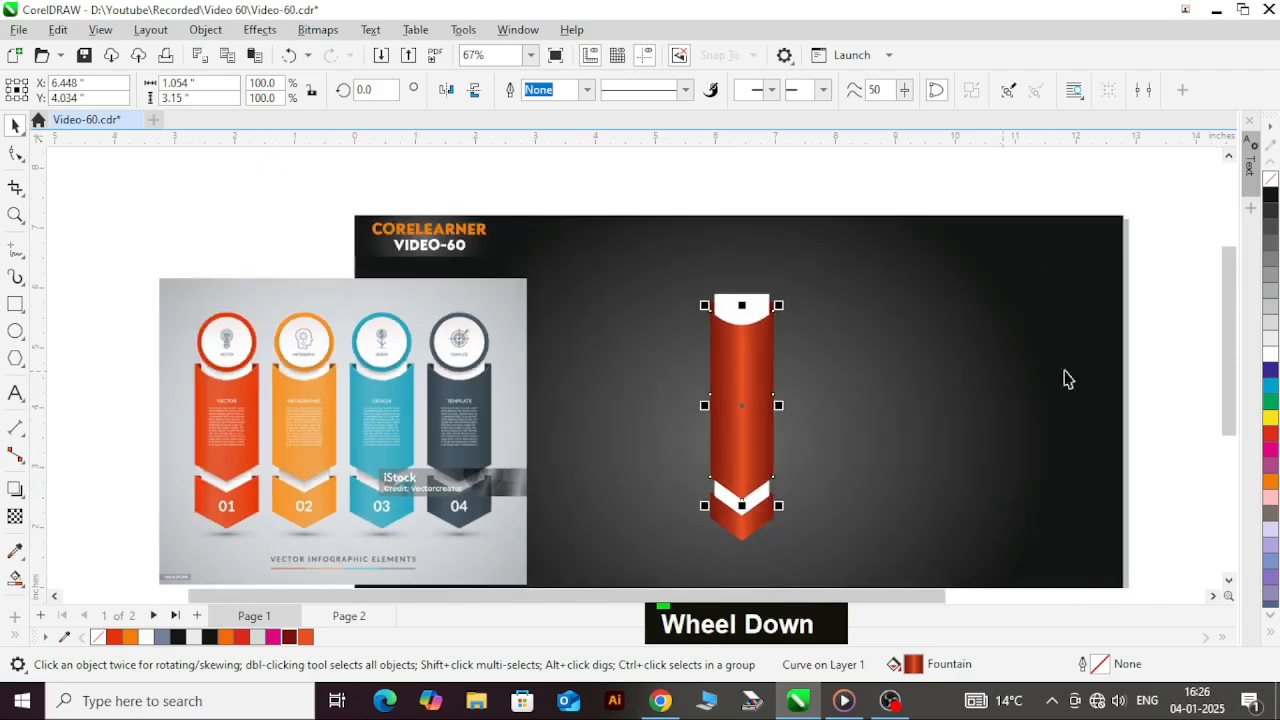
click(1155, 383)
scroll(734, 523, up, 2)
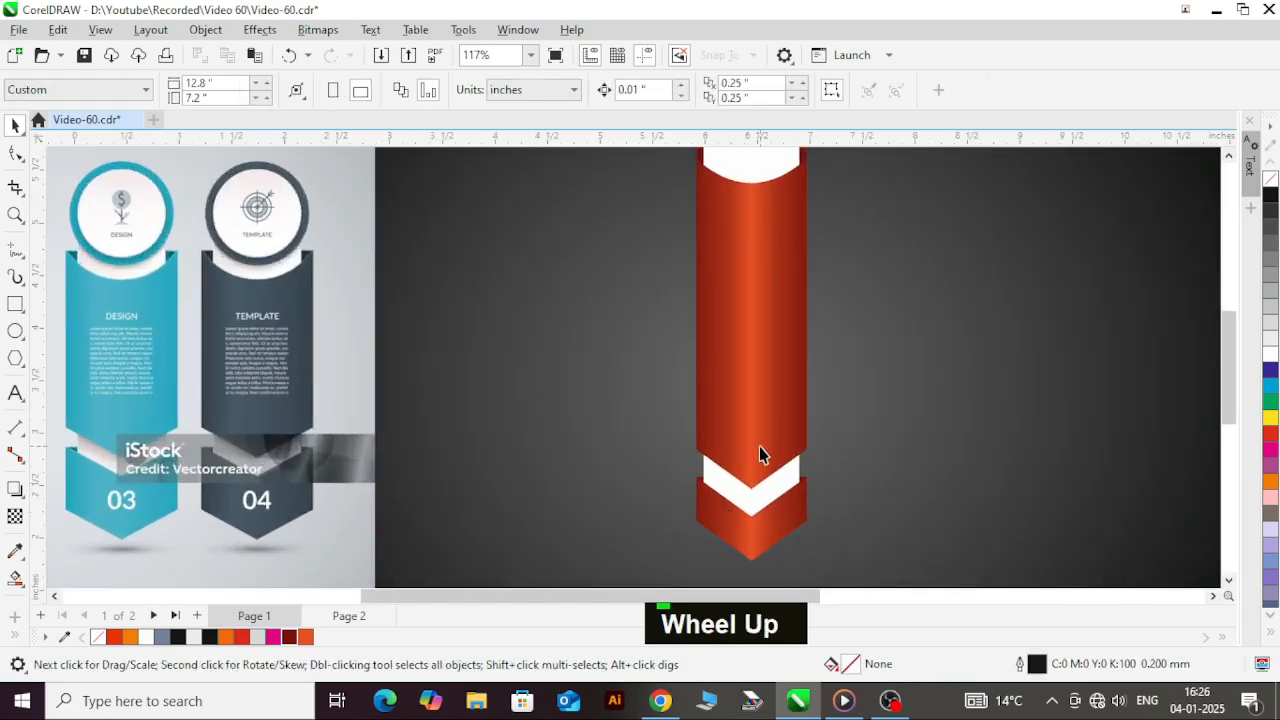
Step: Draw a circle about 0.84 inches in diameter overlapping the white tab at the banner's top
scroll(760, 451, down, 2)
scroll(777, 280, up, 3)
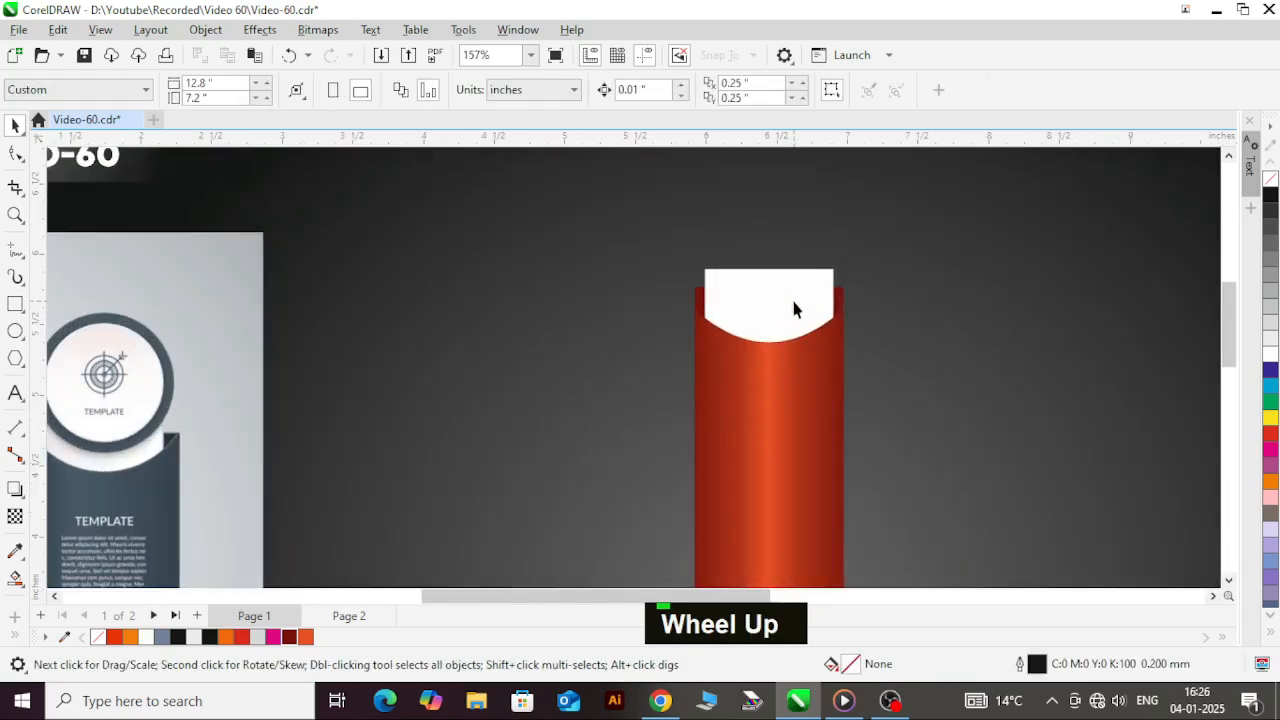
key(F7)
drag(671, 175, 787, 291)
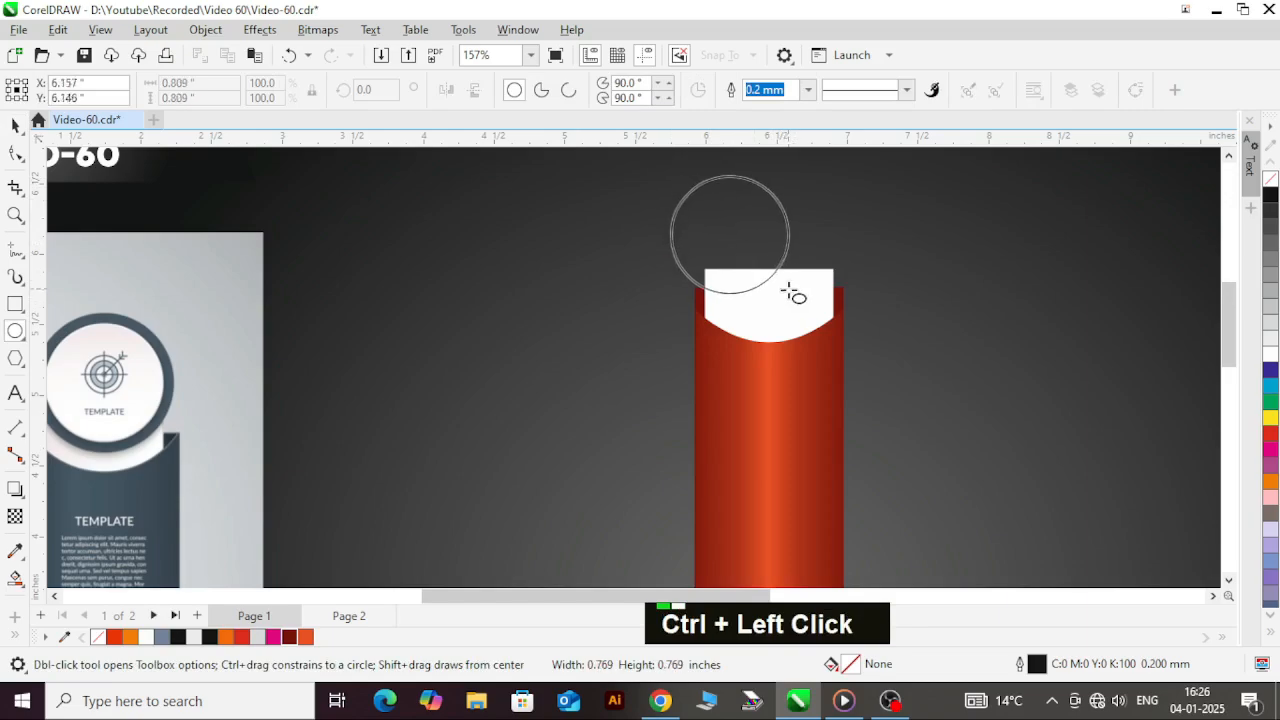
key(ctrl+space)
Step: Centre the circle horizontally on the banner and lower it over the white tab to about Y 5.92 inches
shift+click(808, 402)
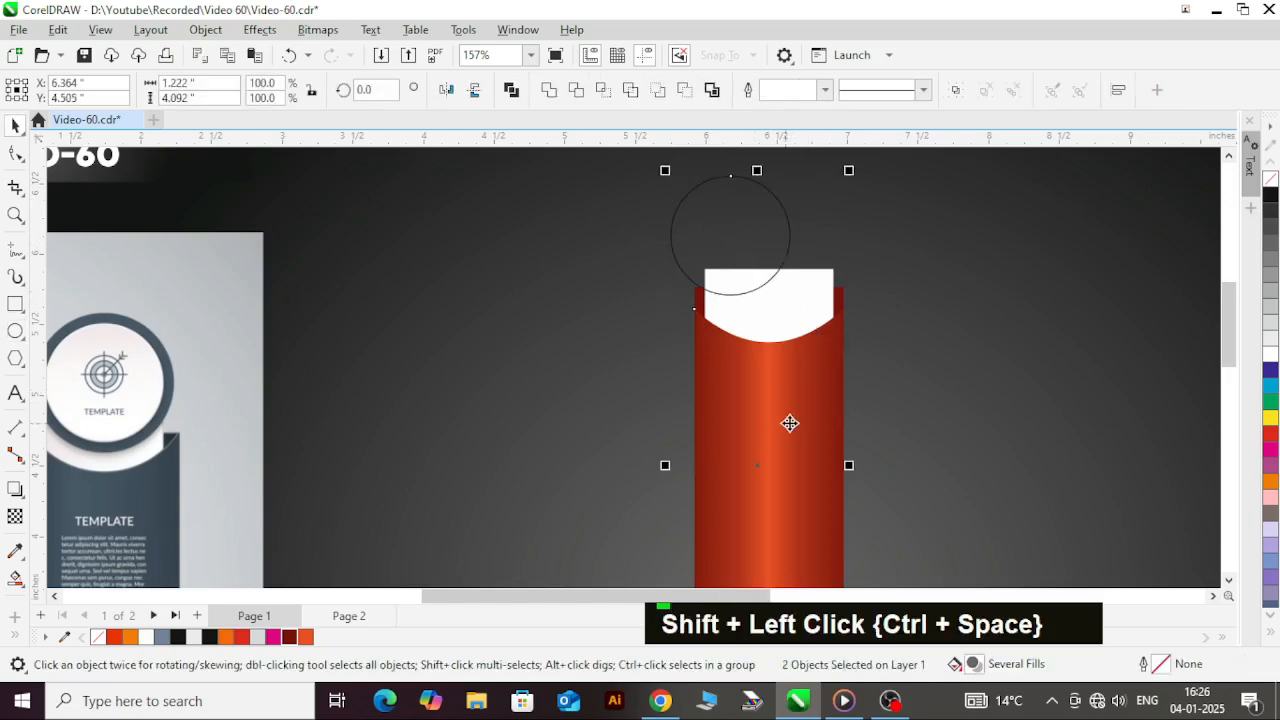
scroll(787, 424, down, 3)
click(1180, 318)
scroll(763, 341, up, 2)
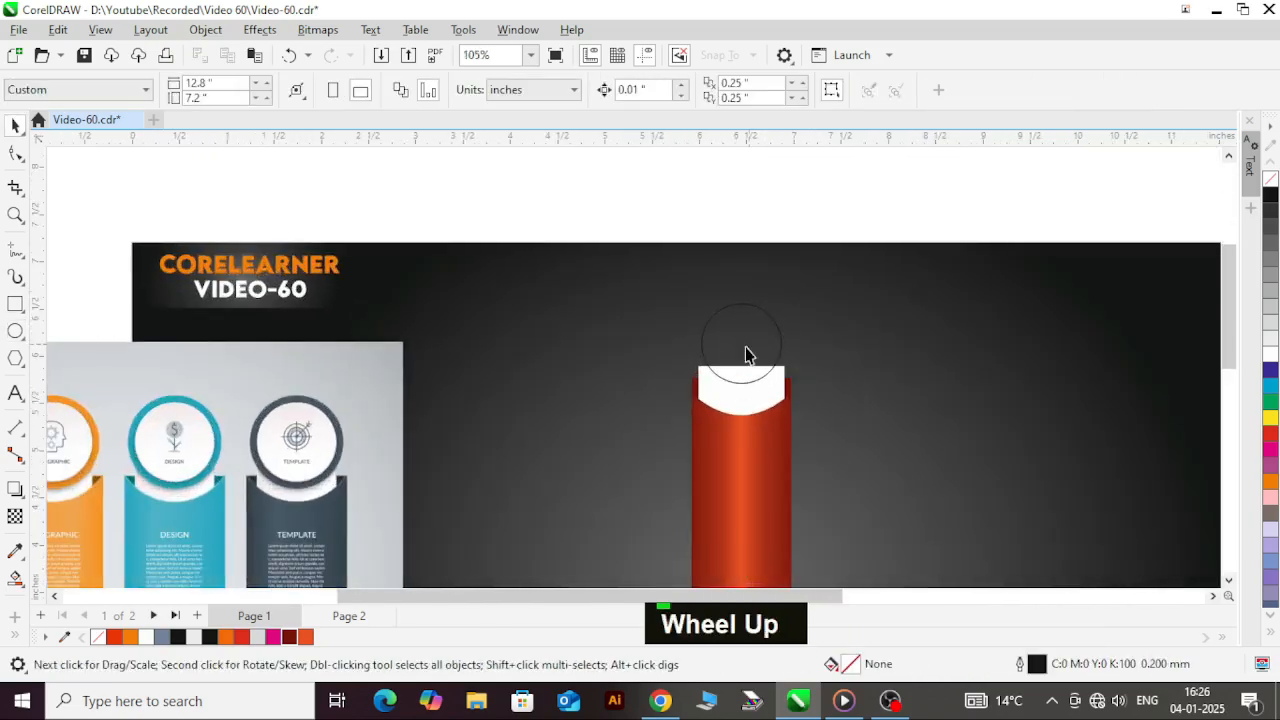
scroll(763, 341, up, 2)
click(763, 352)
key(c)
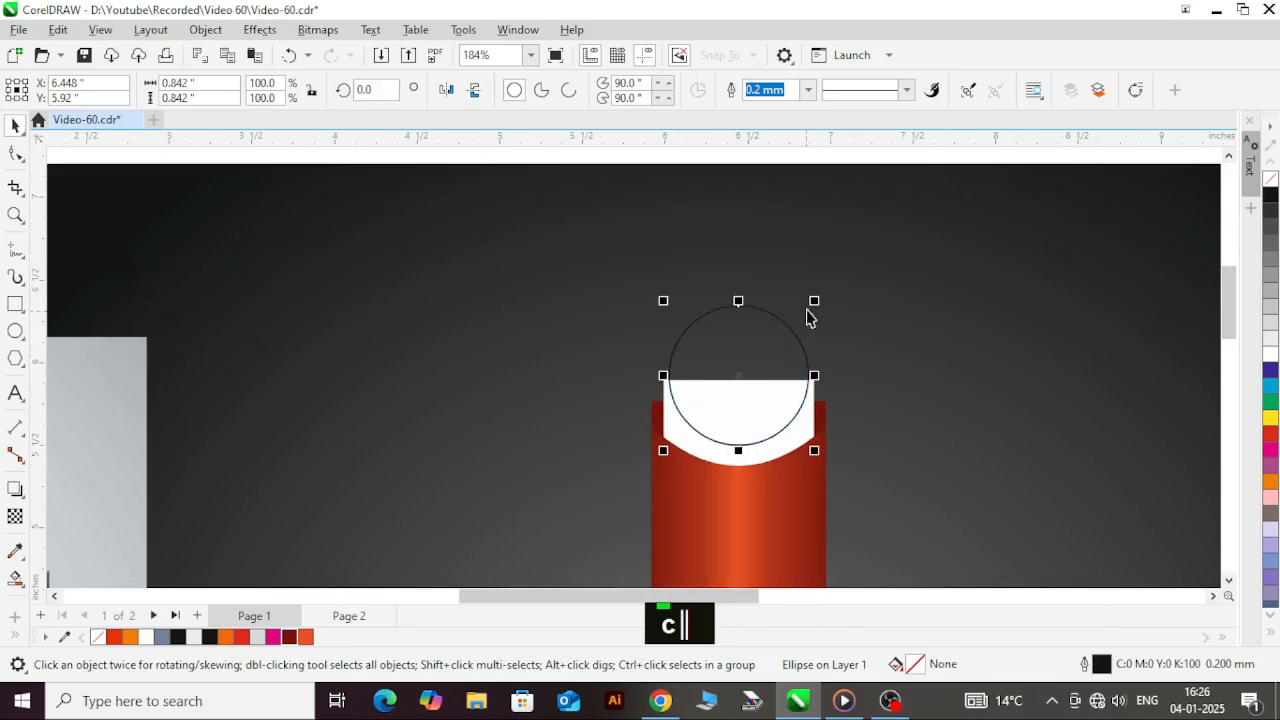
Step: Enlarge the circle about its centre to about 1.038 inches and raise it to about Y 5.993 inches
drag(820, 300, 837, 280)
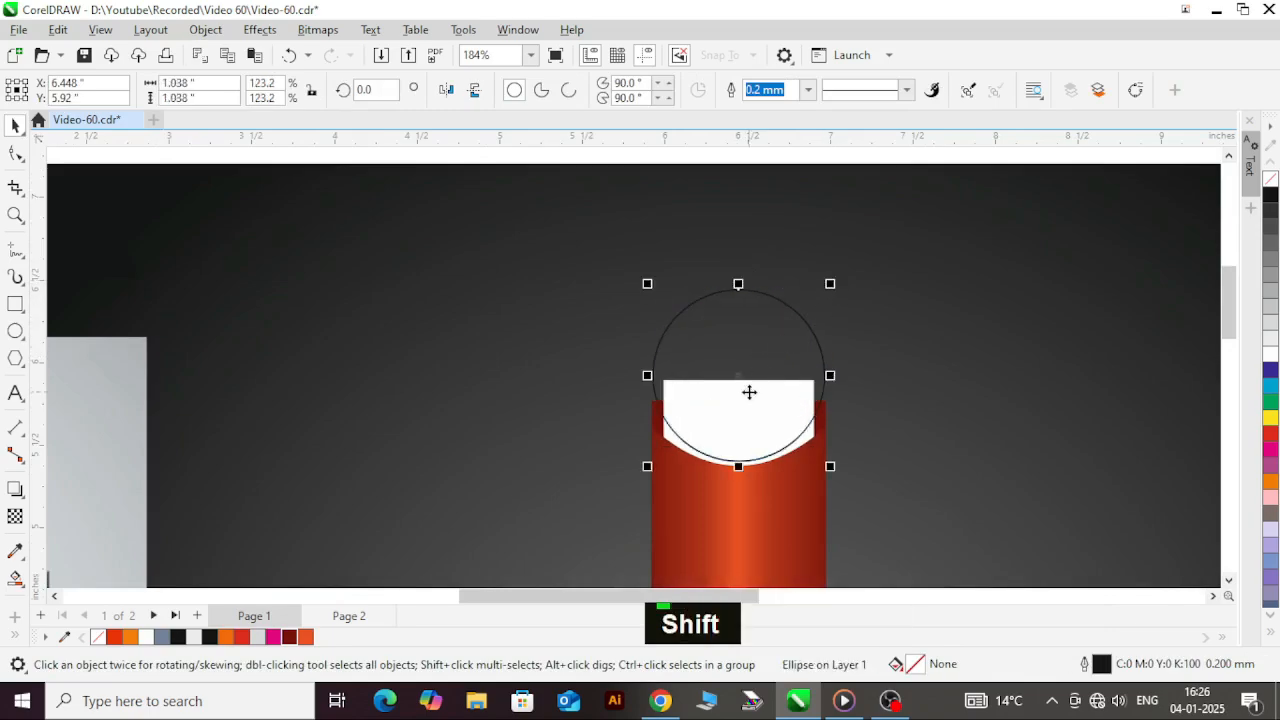
drag(755, 393, 749, 377)
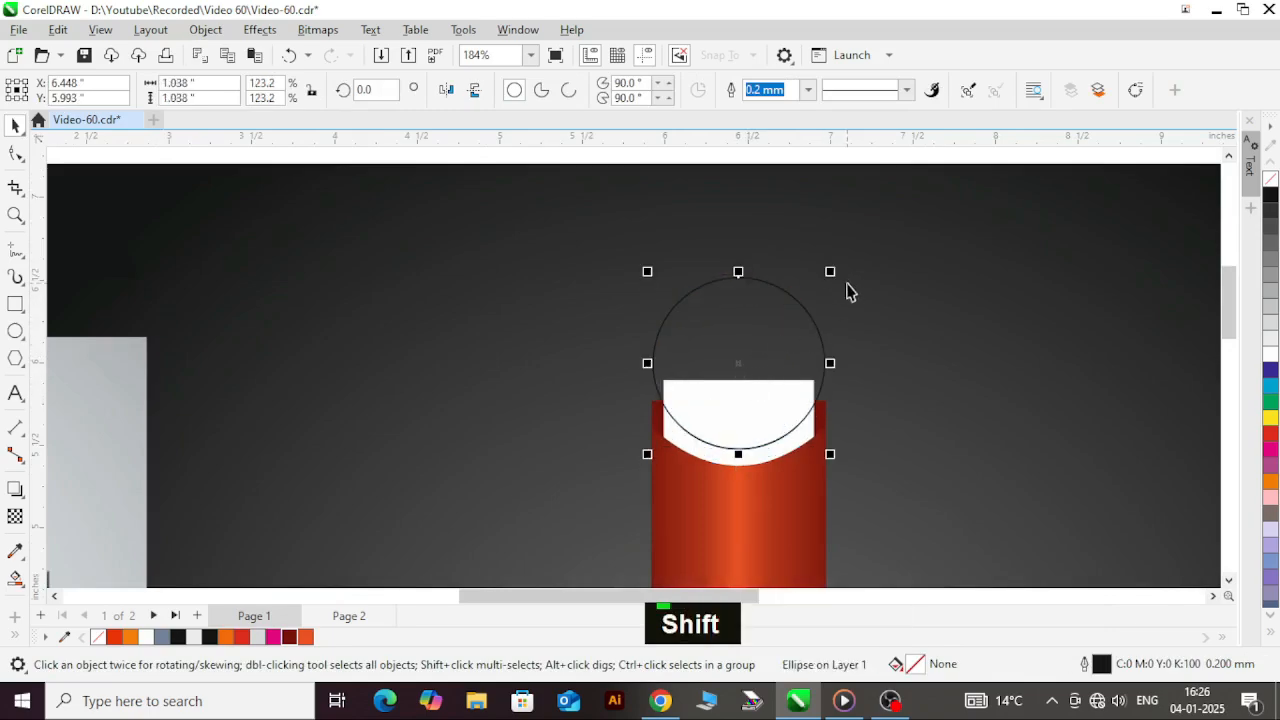
scroll(834, 270, down, 2)
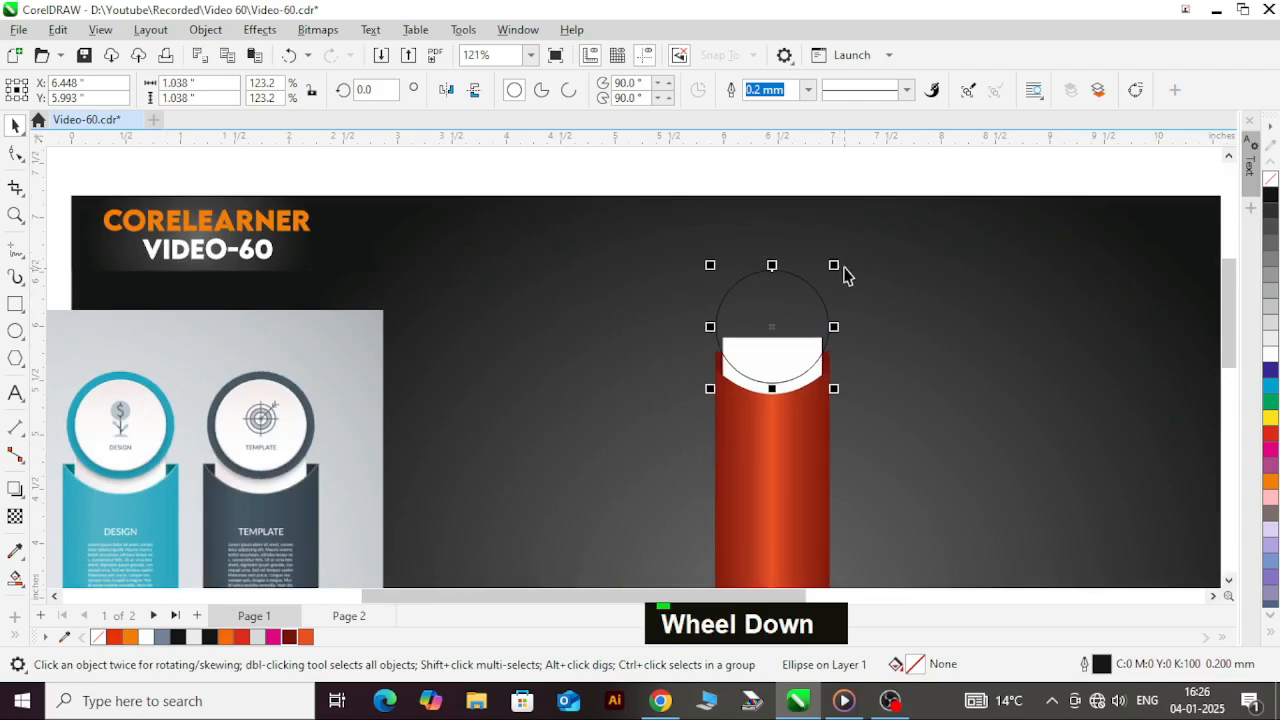
scroll(866, 279, down, 2)
scroll(810, 267, up, 1)
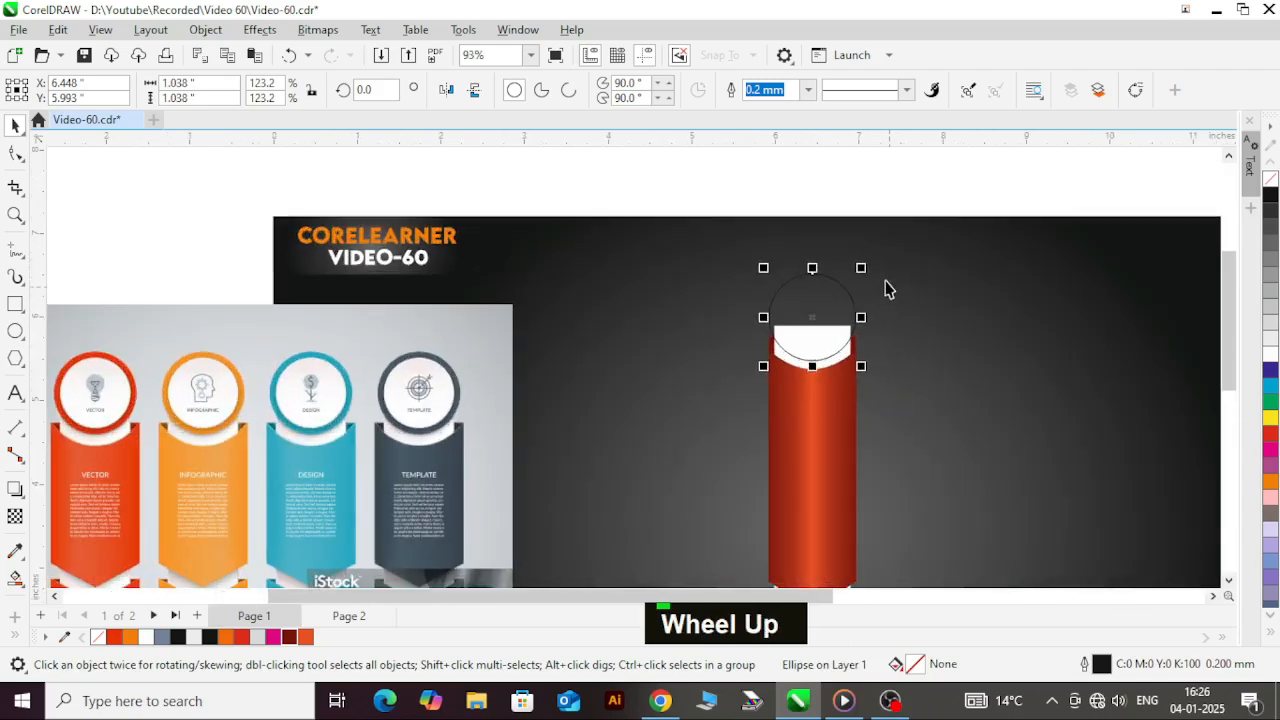
Step: Make a concentric smaller copy of the circle, about 0.911 inches in diameter, and fill the copy with white
scroll(852, 278, up, 1)
scroll(872, 275, up, 1)
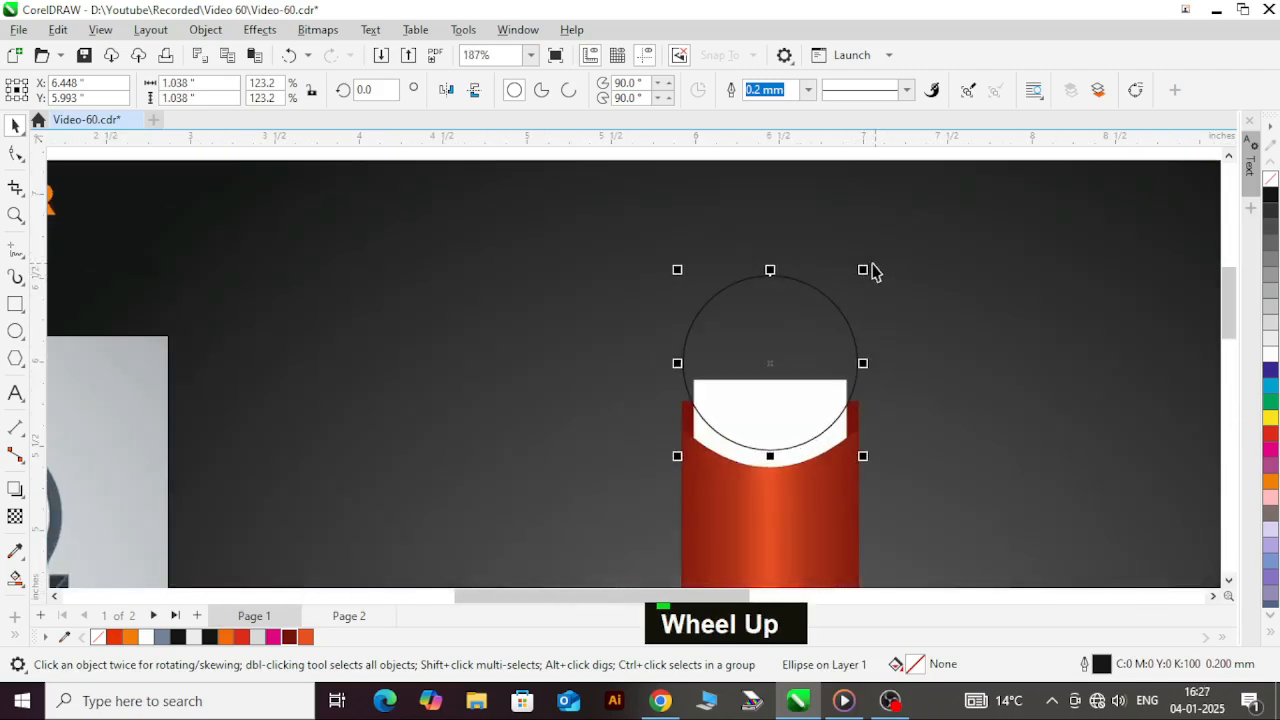
scroll(880, 272, down, 3)
scroll(462, 375, up, 2)
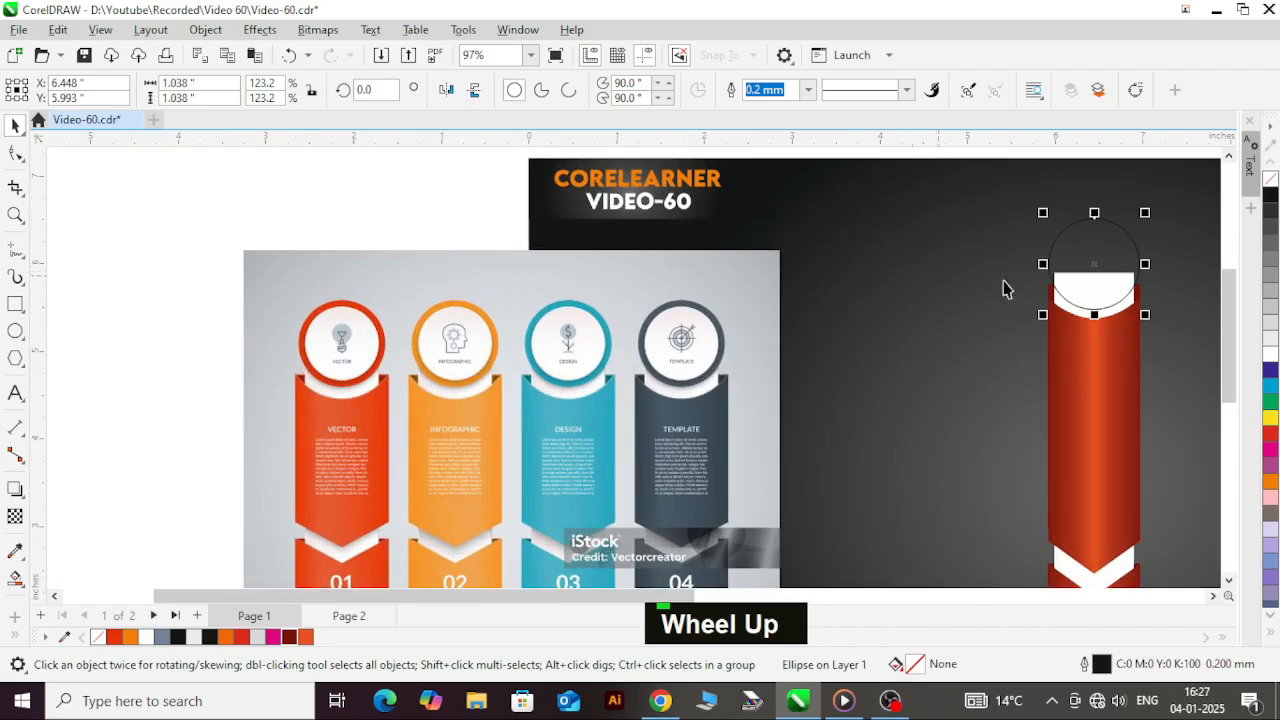
scroll(1118, 283, up, 1)
ctrl+click(1106, 268)
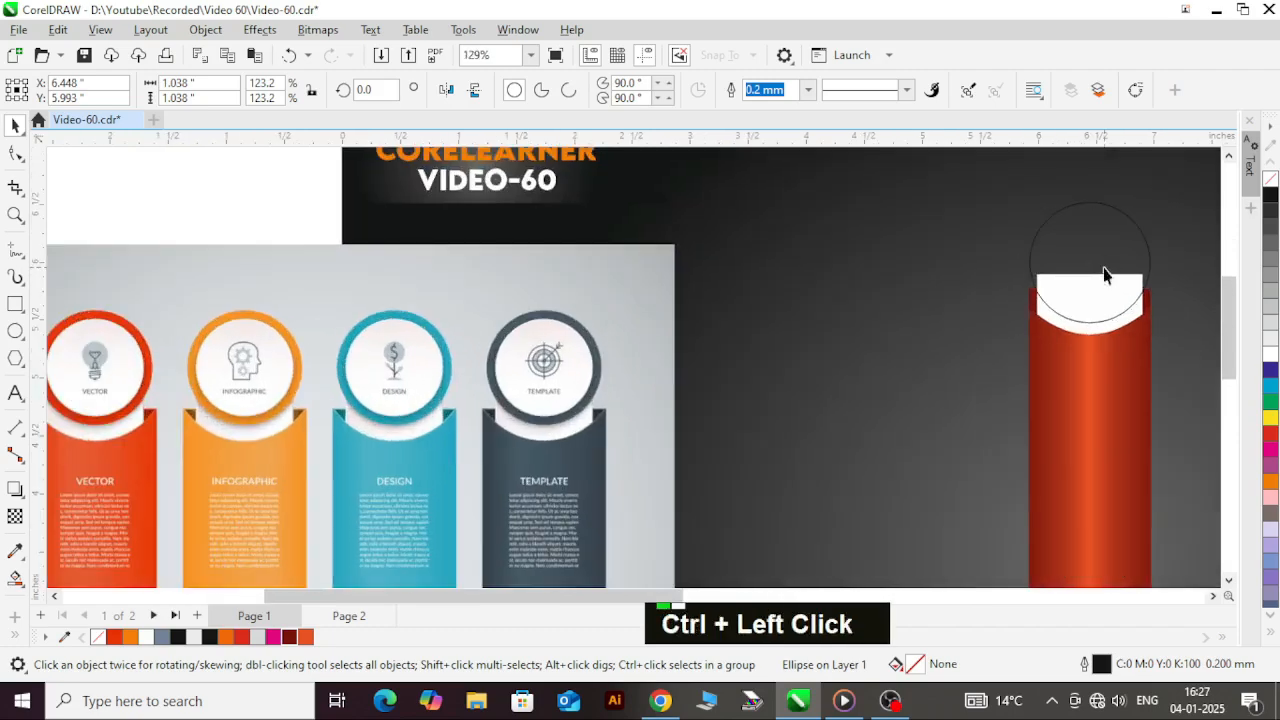
ctrl+click(1104, 267)
scroll(780, 295, down, 2)
click(895, 241)
scroll(885, 302, up, 2)
click(872, 273)
scroll(873, 271, up, 2)
drag(912, 244, 935, 247)
key(shift)
shift+right_click(935, 247)
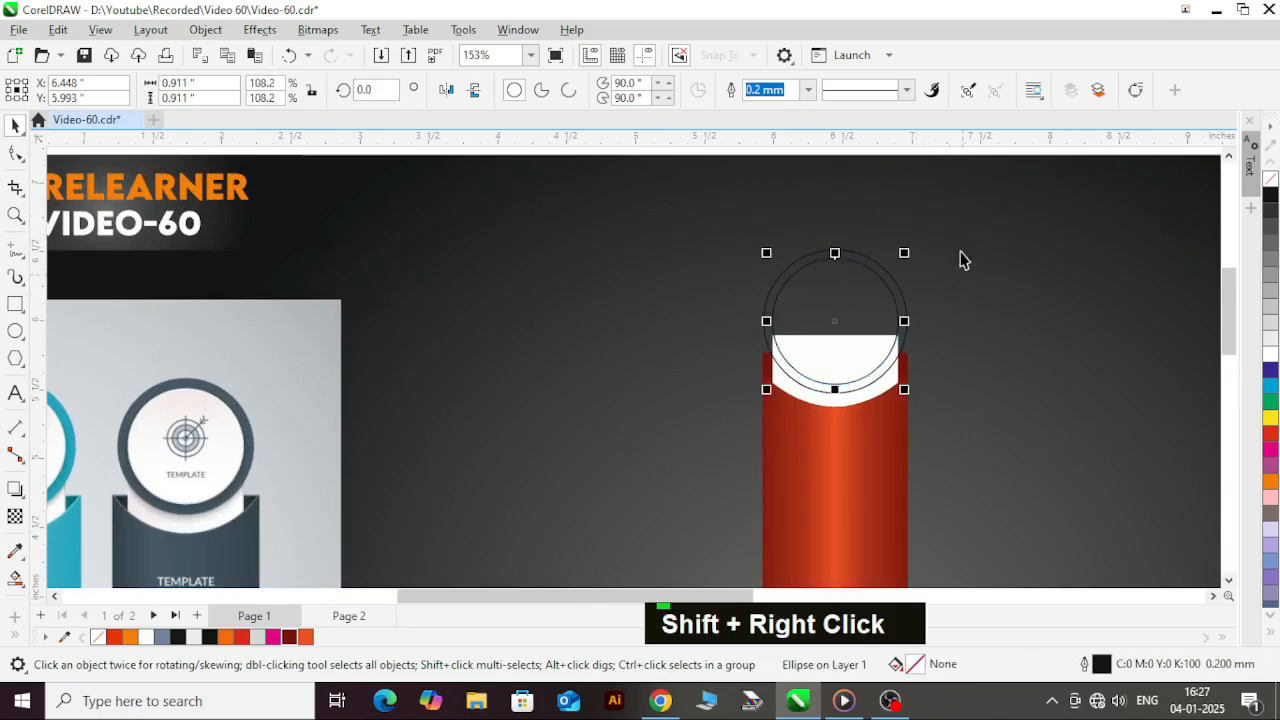
click(1270, 354)
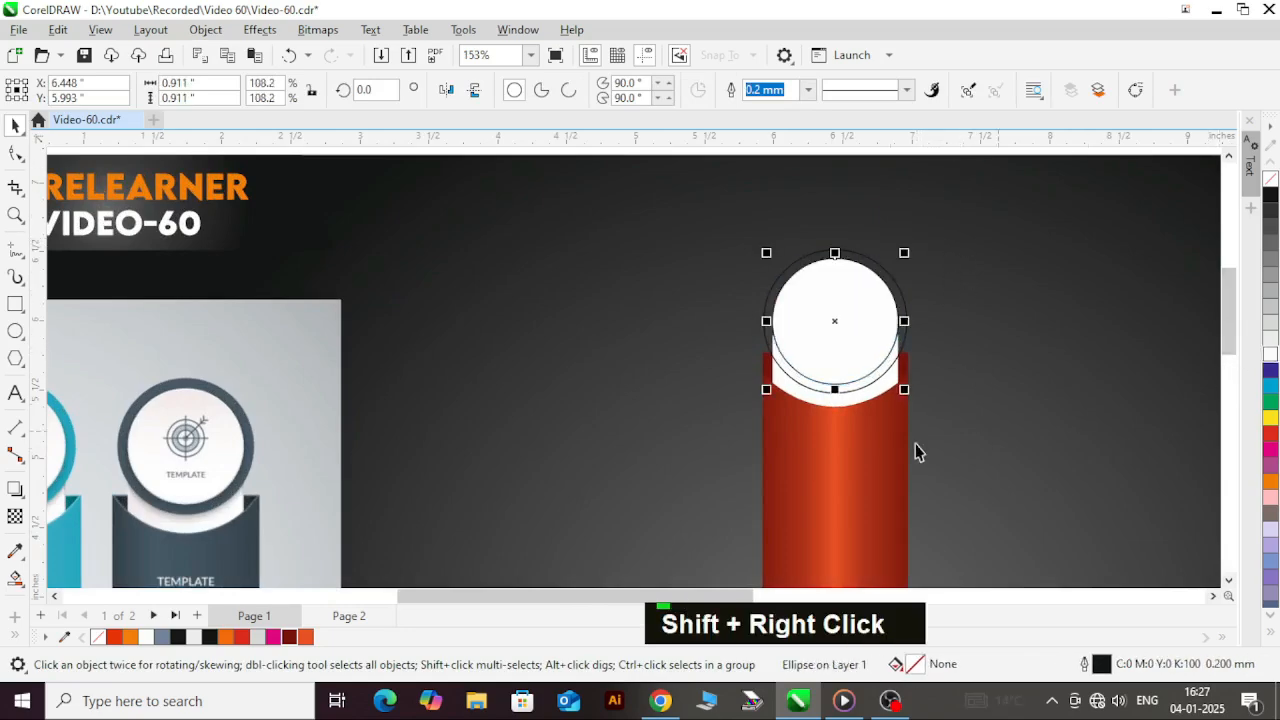
Step: Copy only the fill property from the long red gradient banner onto the larger outer circle
scroll(800, 480, down, 2)
click(847, 248)
scroll(838, 352, up, 2)
click(855, 360)
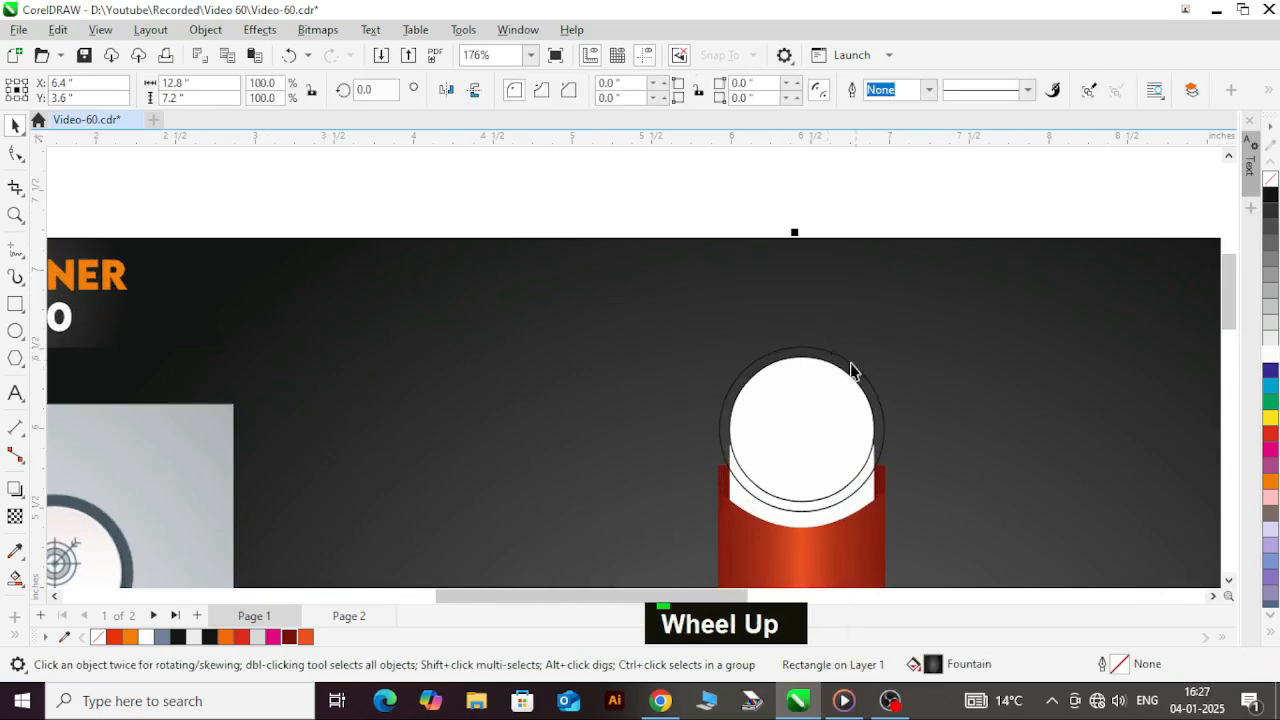
click(797, 352)
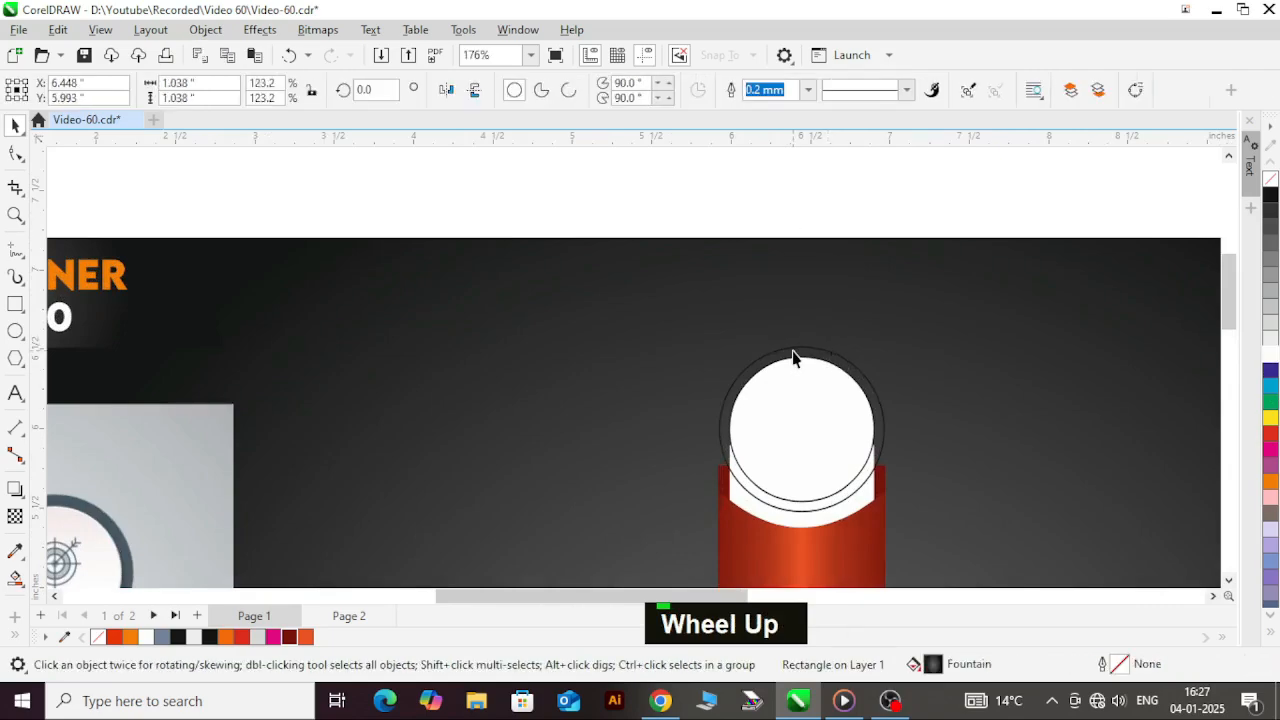
click(58, 29)
click(143, 211)
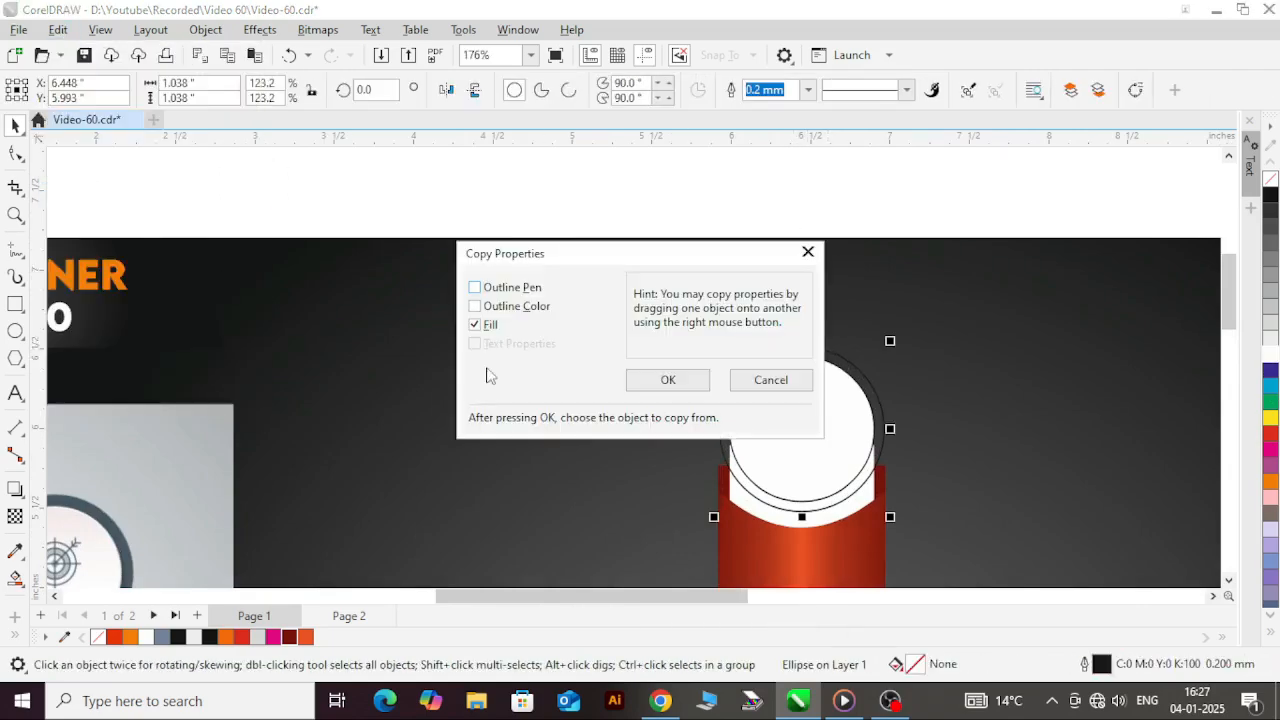
click(667, 380)
click(757, 570)
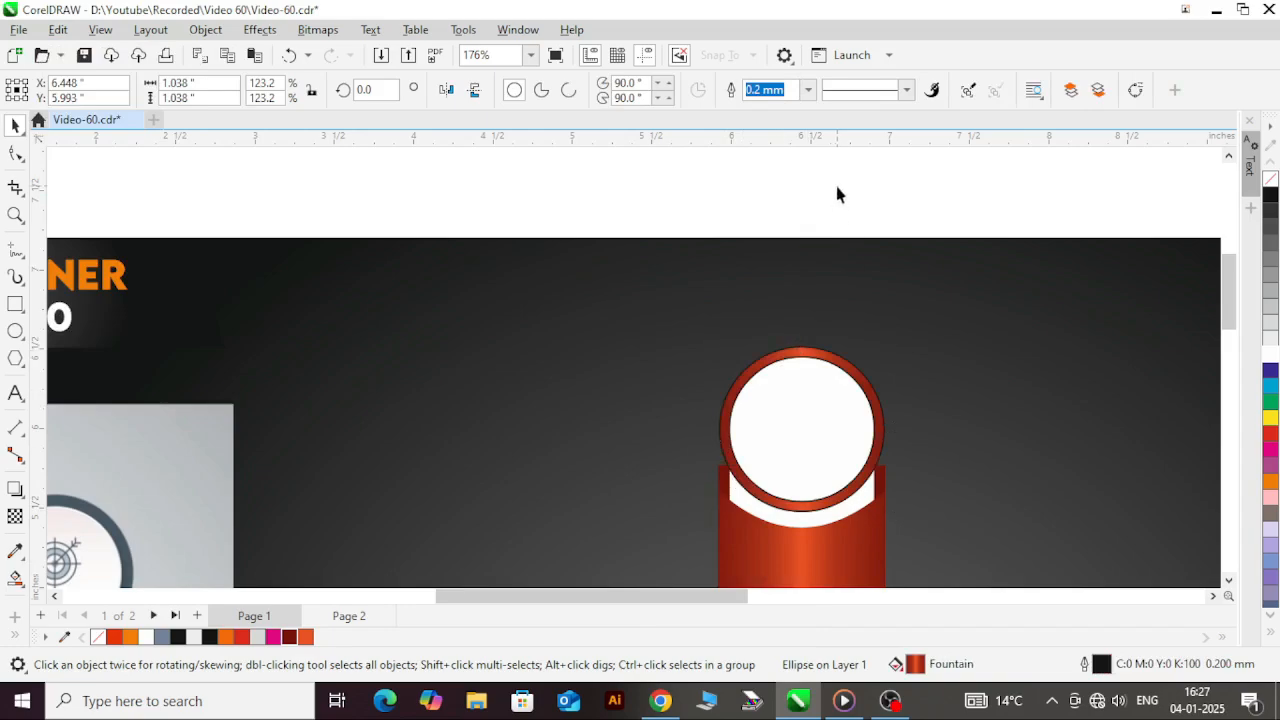
Step: Remove the outline from both the gradient circle and the white circle inside it
click(837, 188)
scroll(753, 230, down, 2)
drag(620, 180, 820, 332)
drag(660, 177, 904, 422)
right_click(1270, 179)
click(846, 192)
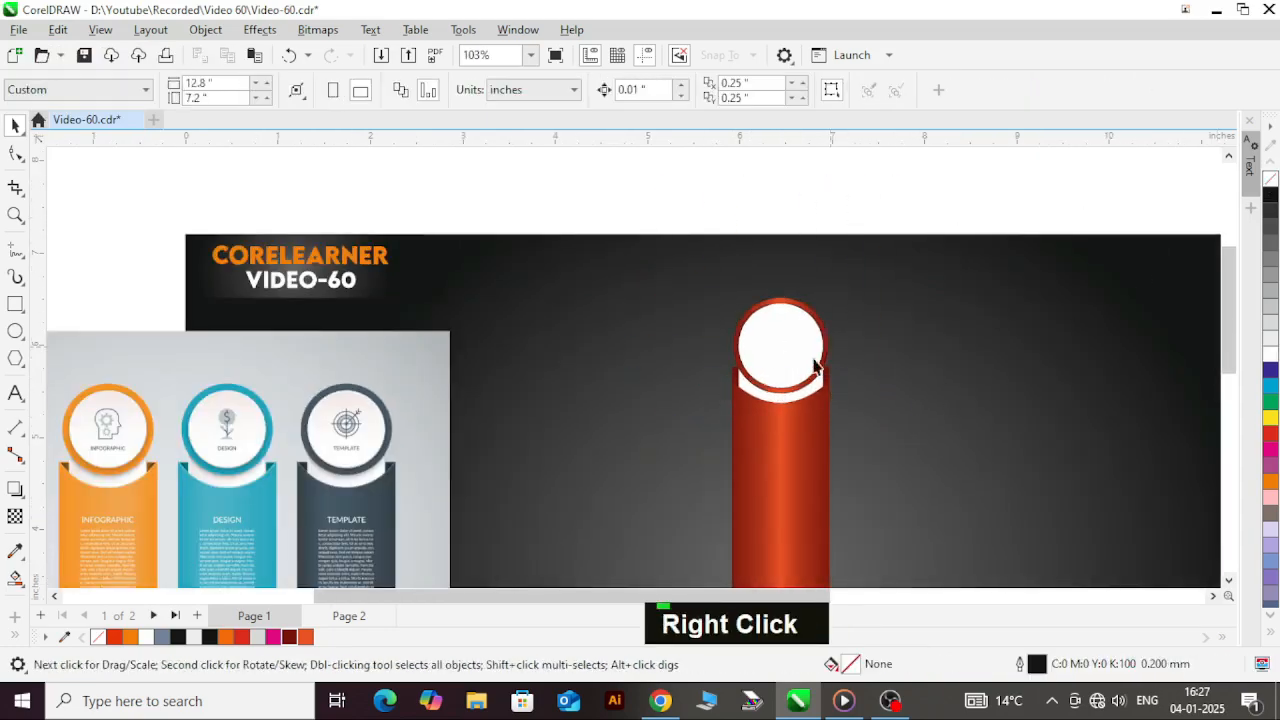
Step: Shrink the white inner circle slightly about its centre to widen the red ring around it
scroll(783, 350, up, 4)
click(788, 330)
scroll(860, 260, up, 2)
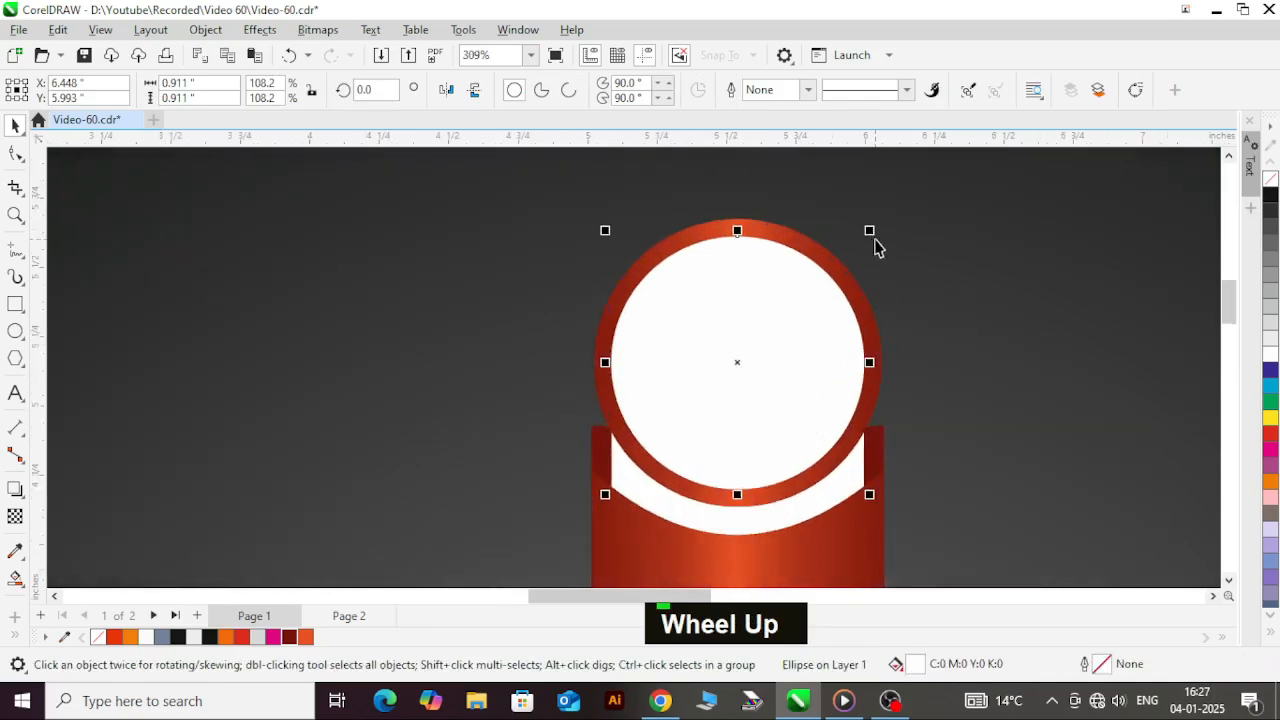
drag(869, 231, 862, 238)
scroll(727, 390, down, 1)
scroll(727, 390, down, 2)
click(504, 333)
Step: Cast a black Multiply drop shadow downward from the white circle's top edge, with opacity 50 and feathering 15
click(16, 489)
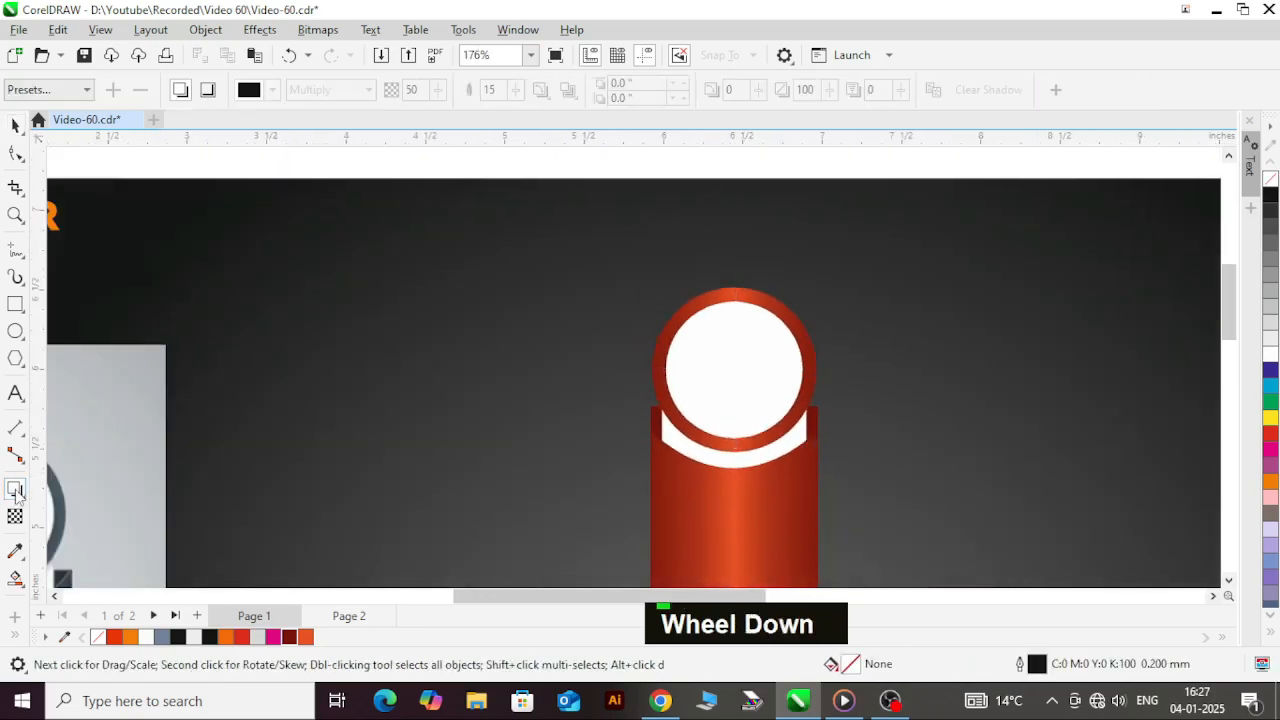
drag(734, 305, 732, 440)
scroll(740, 400, down, 4)
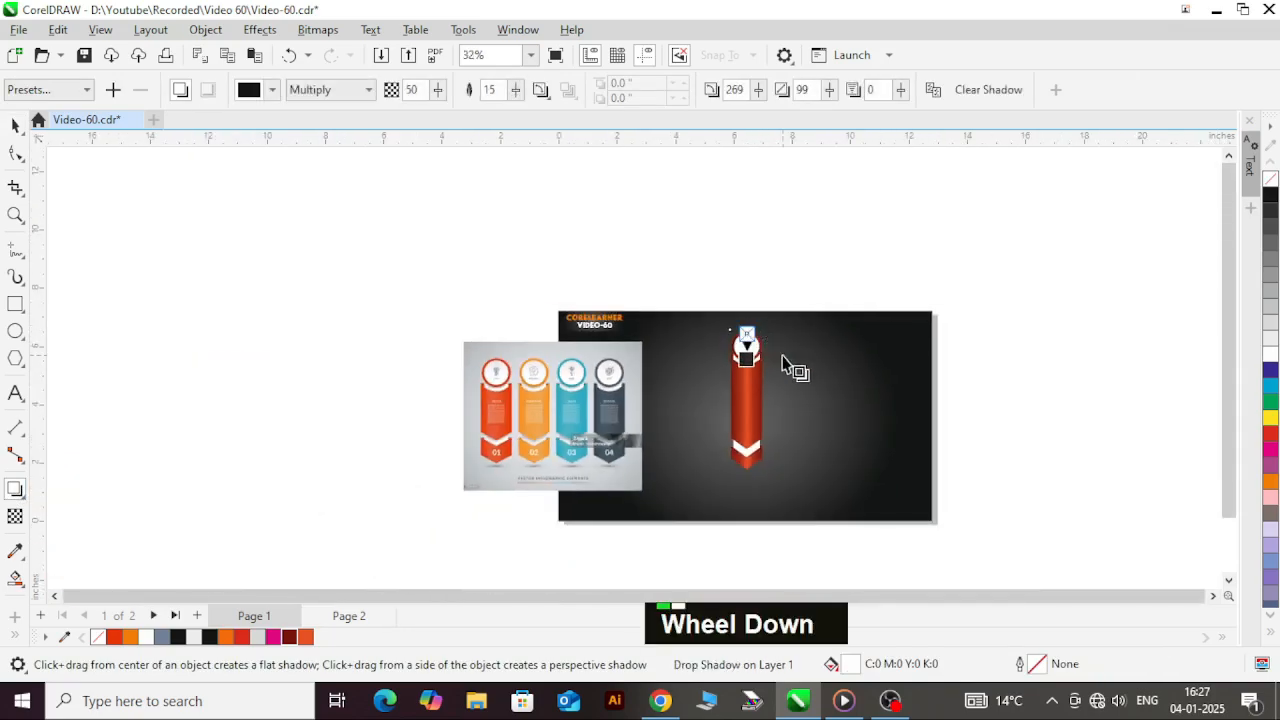
Step: Select all parts of the banner with its circles and move them left to about X 4.7 inches on the dark background
key(ctrl+space)
drag(703, 243, 851, 500)
scroll(740, 400, up, 1)
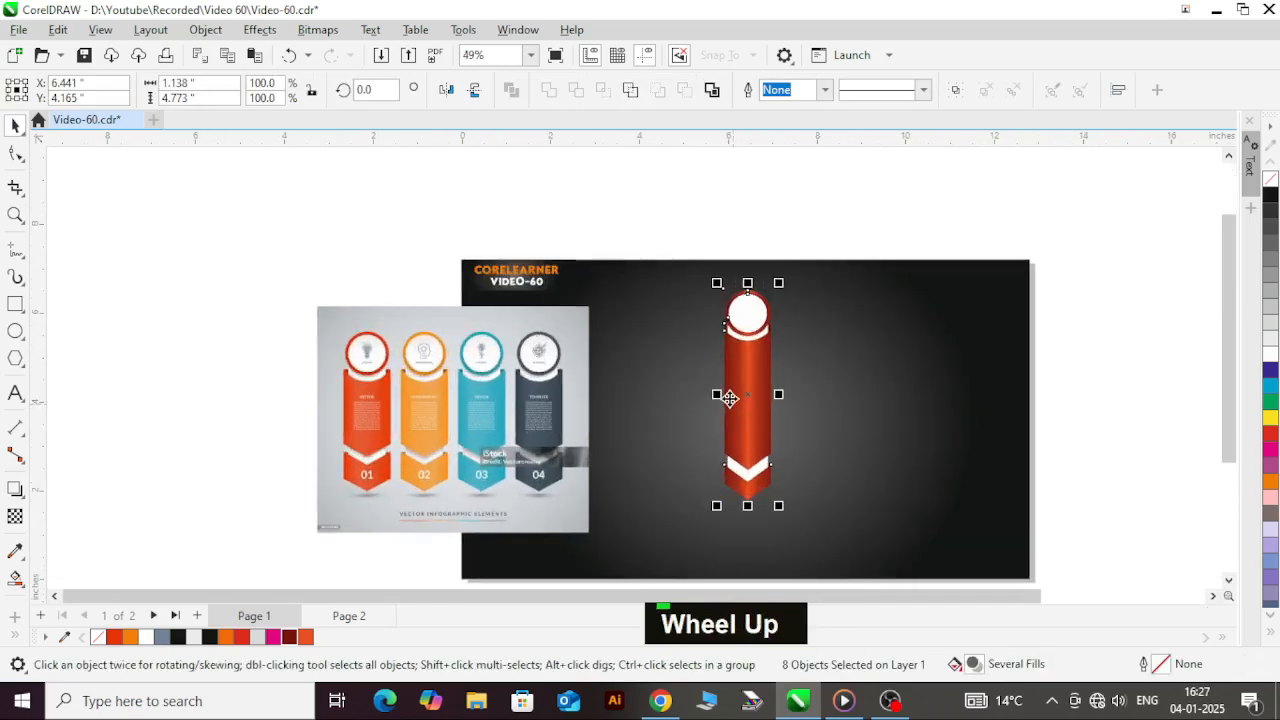
scroll(731, 403, up, 1)
drag(745, 405, 731, 432)
key(ctrl+z)
scroll(705, 457, down, 2)
click(938, 431)
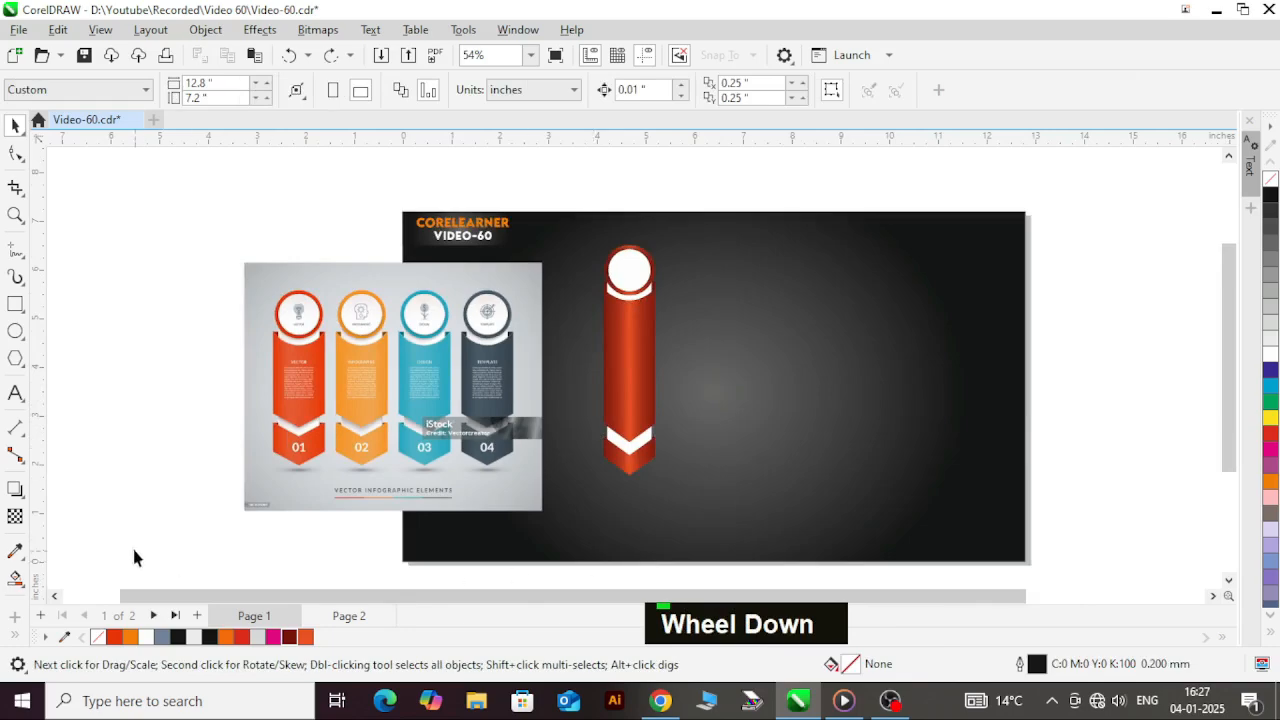
Step: Start the Text tool for a label on the red arrow piece at the banner's lower end
click(22, 397)
scroll(664, 472, up, 2)
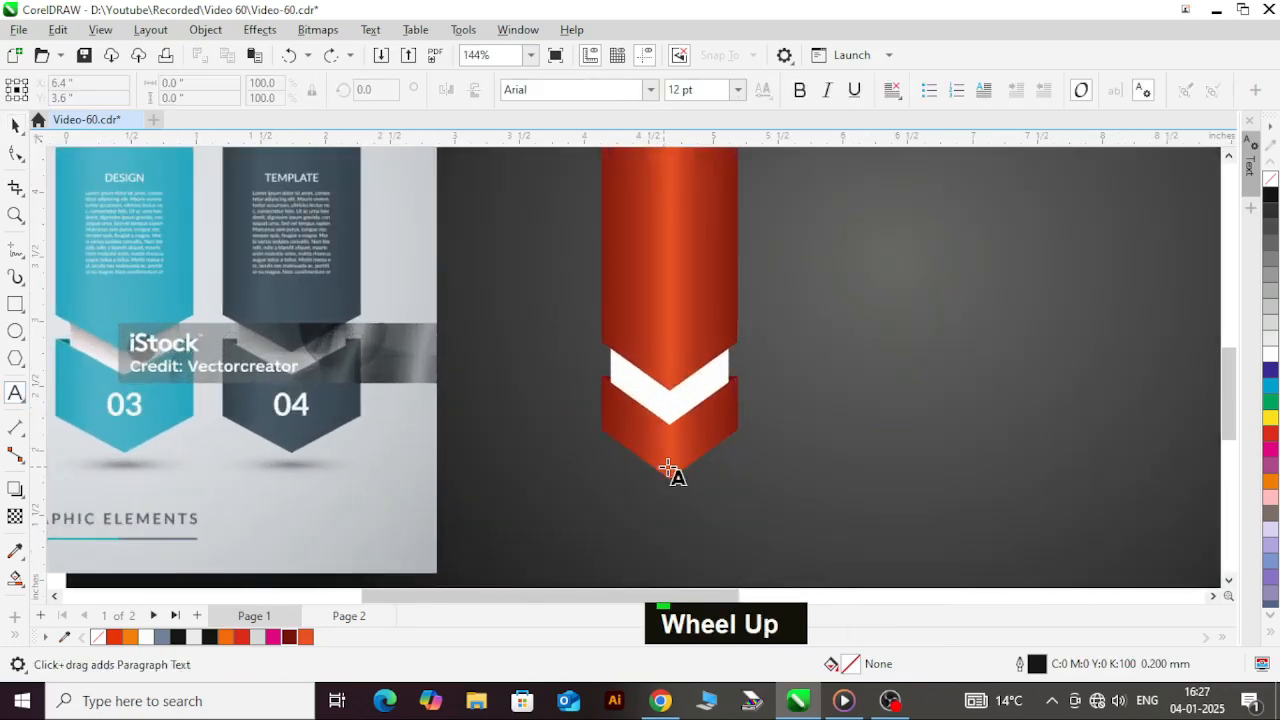
scroll(729, 447, down, 1)
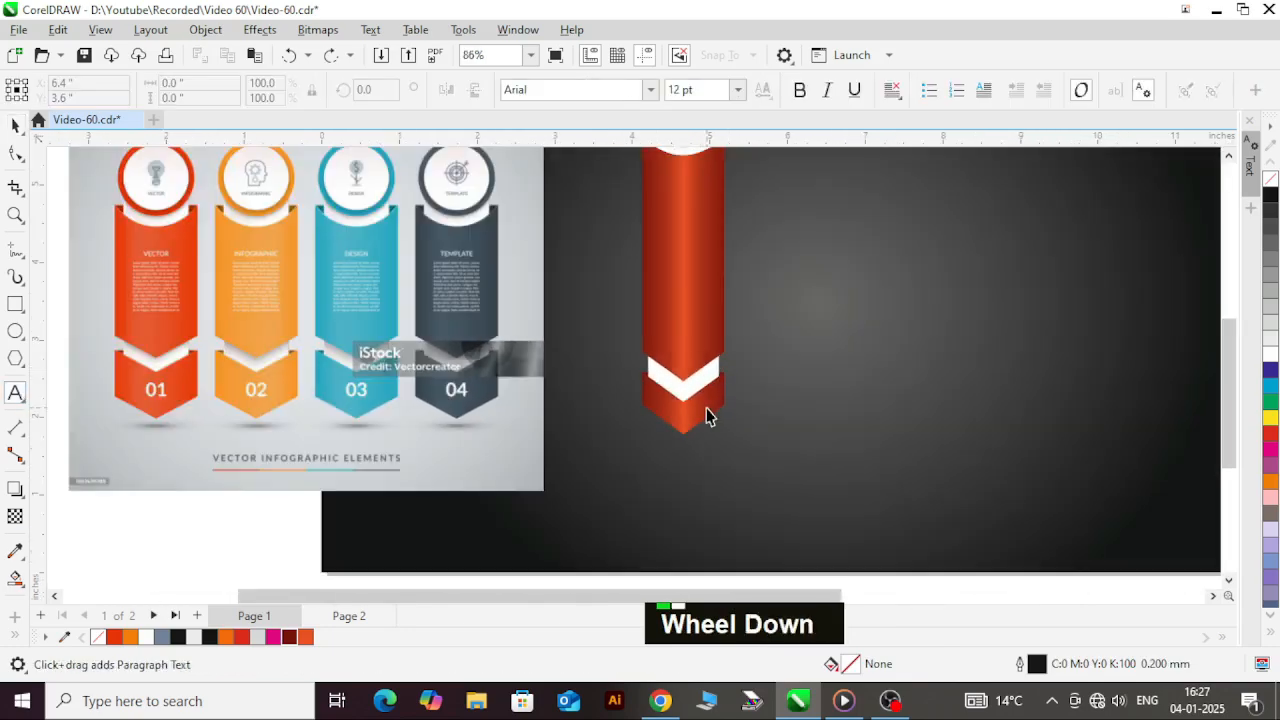